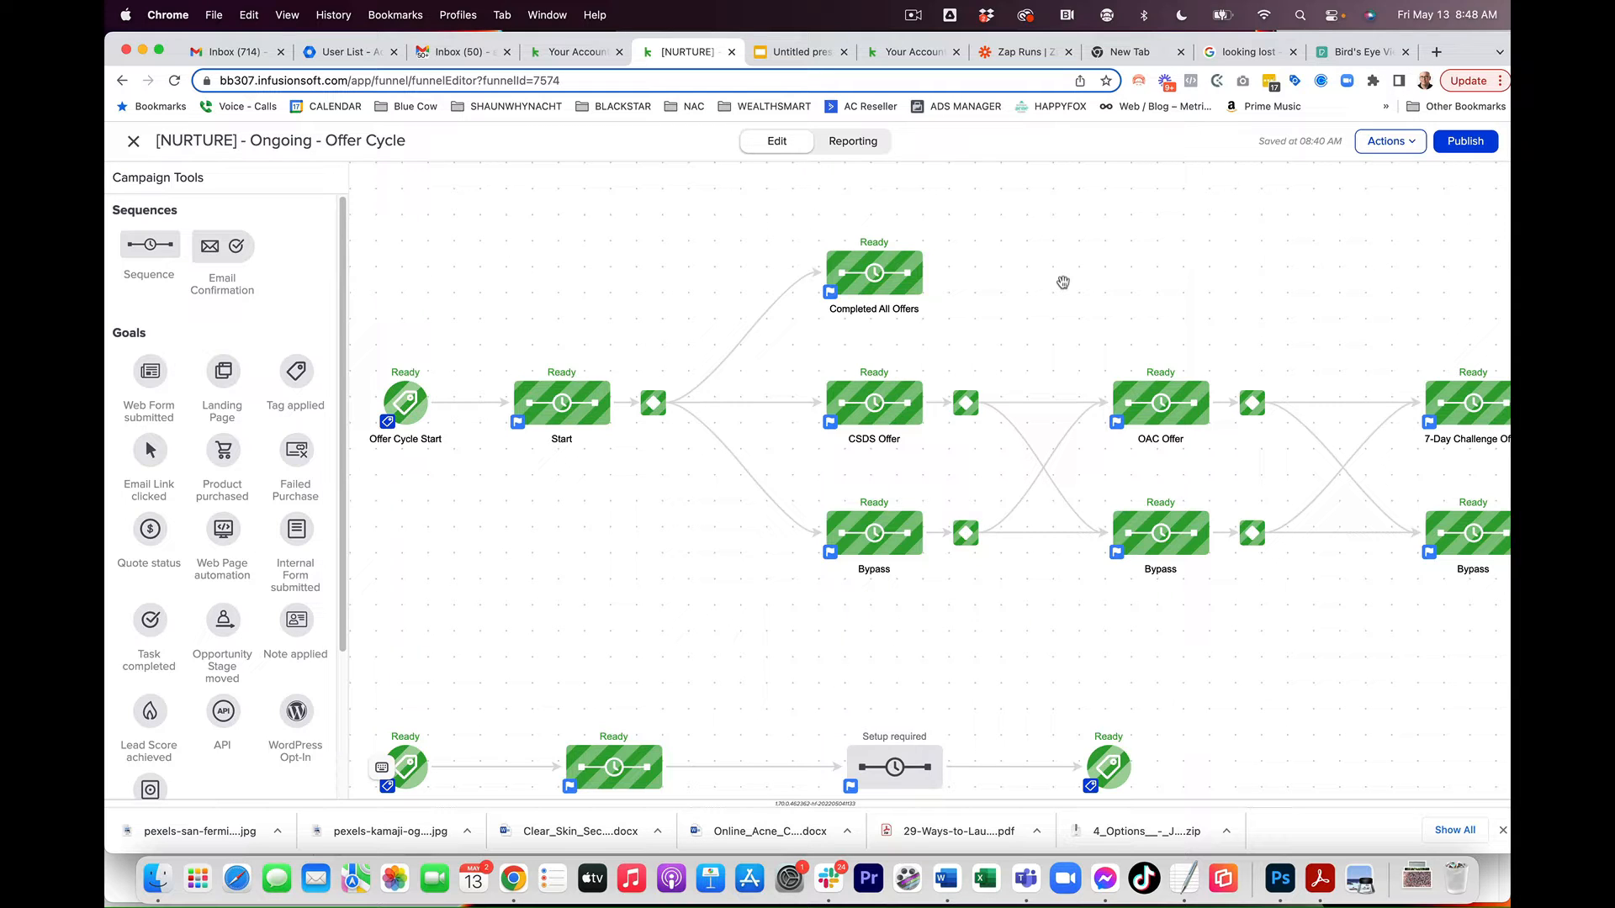
Step: Inspect the tag-applied goal configuration of the Offer Cycle Start goal
drag(1214, 263, 1270, 338)
drag(1413, 320, 1058, 326)
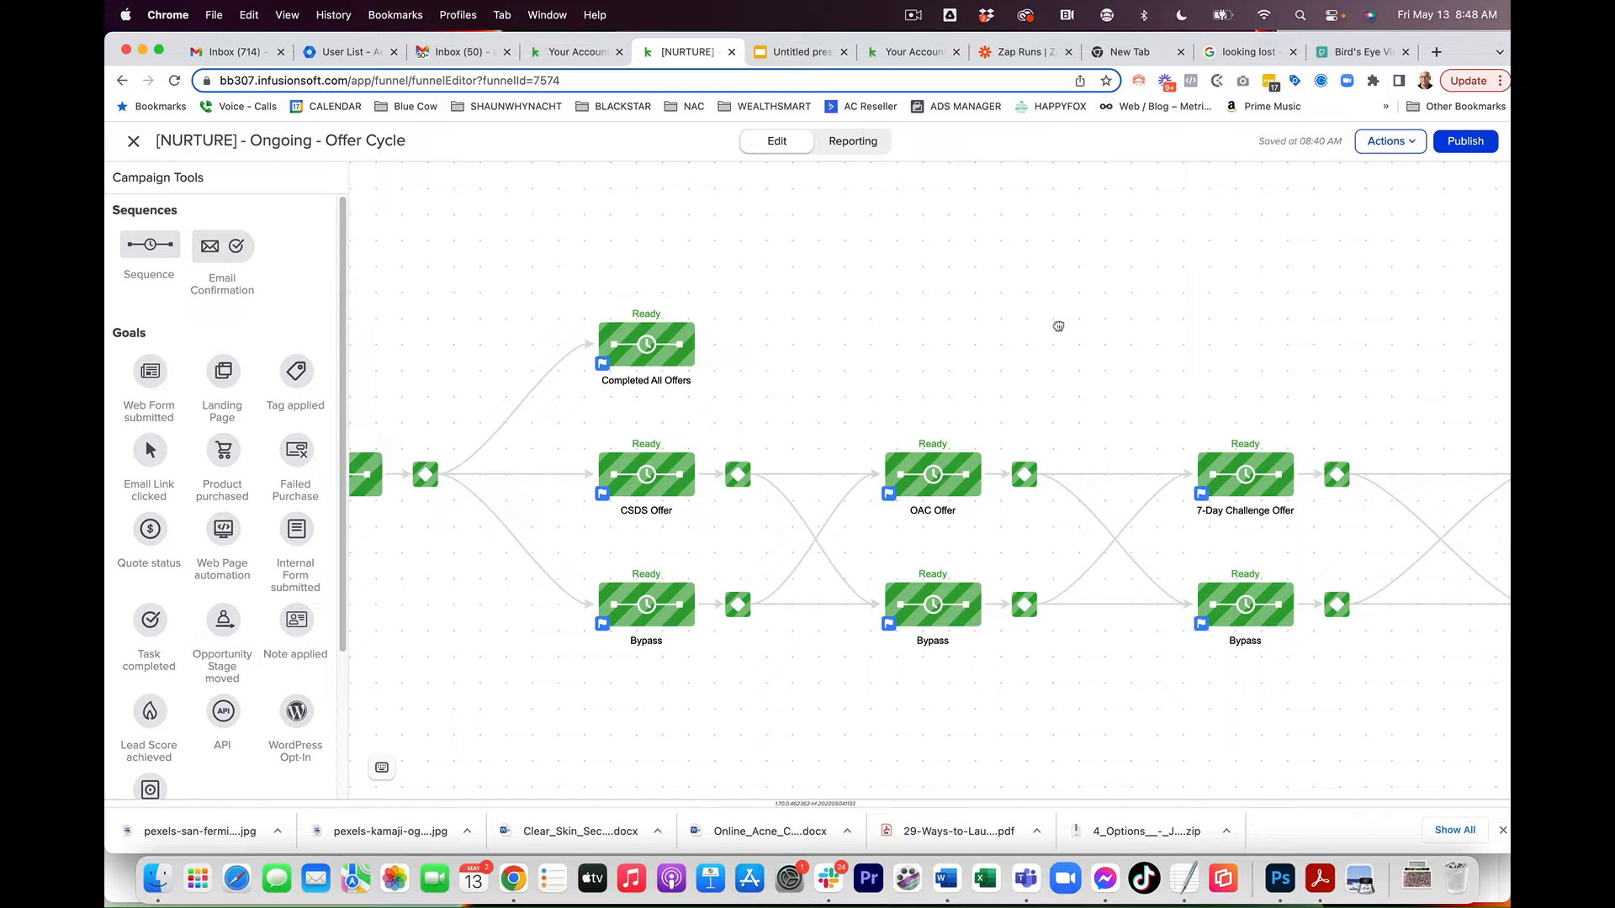
drag(1058, 326, 1337, 324)
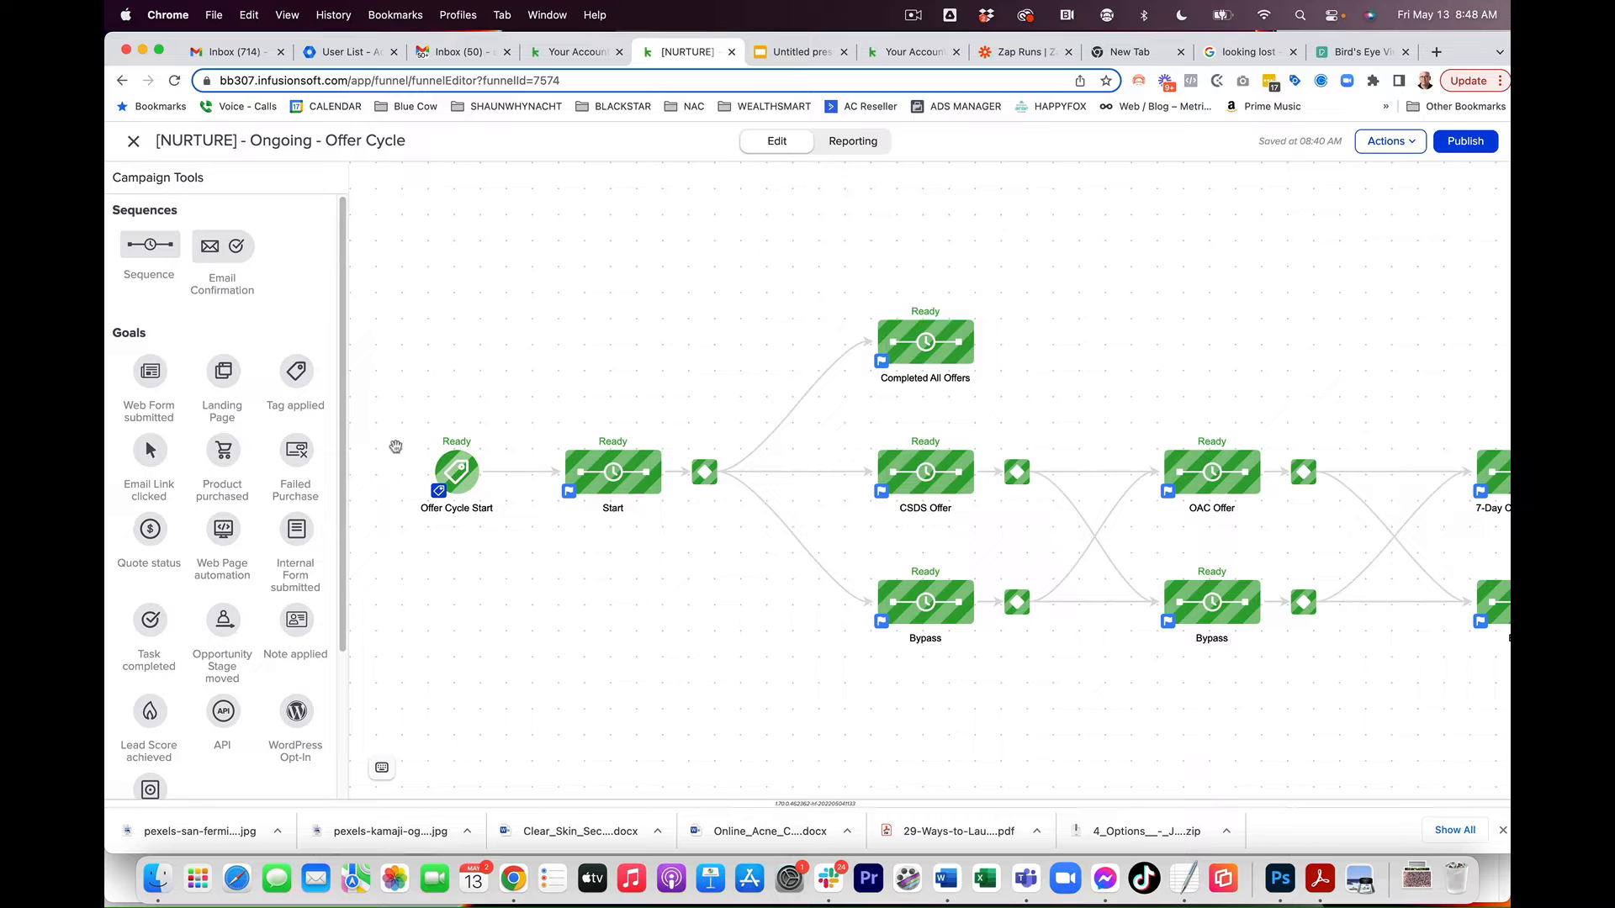
double_click(463, 469)
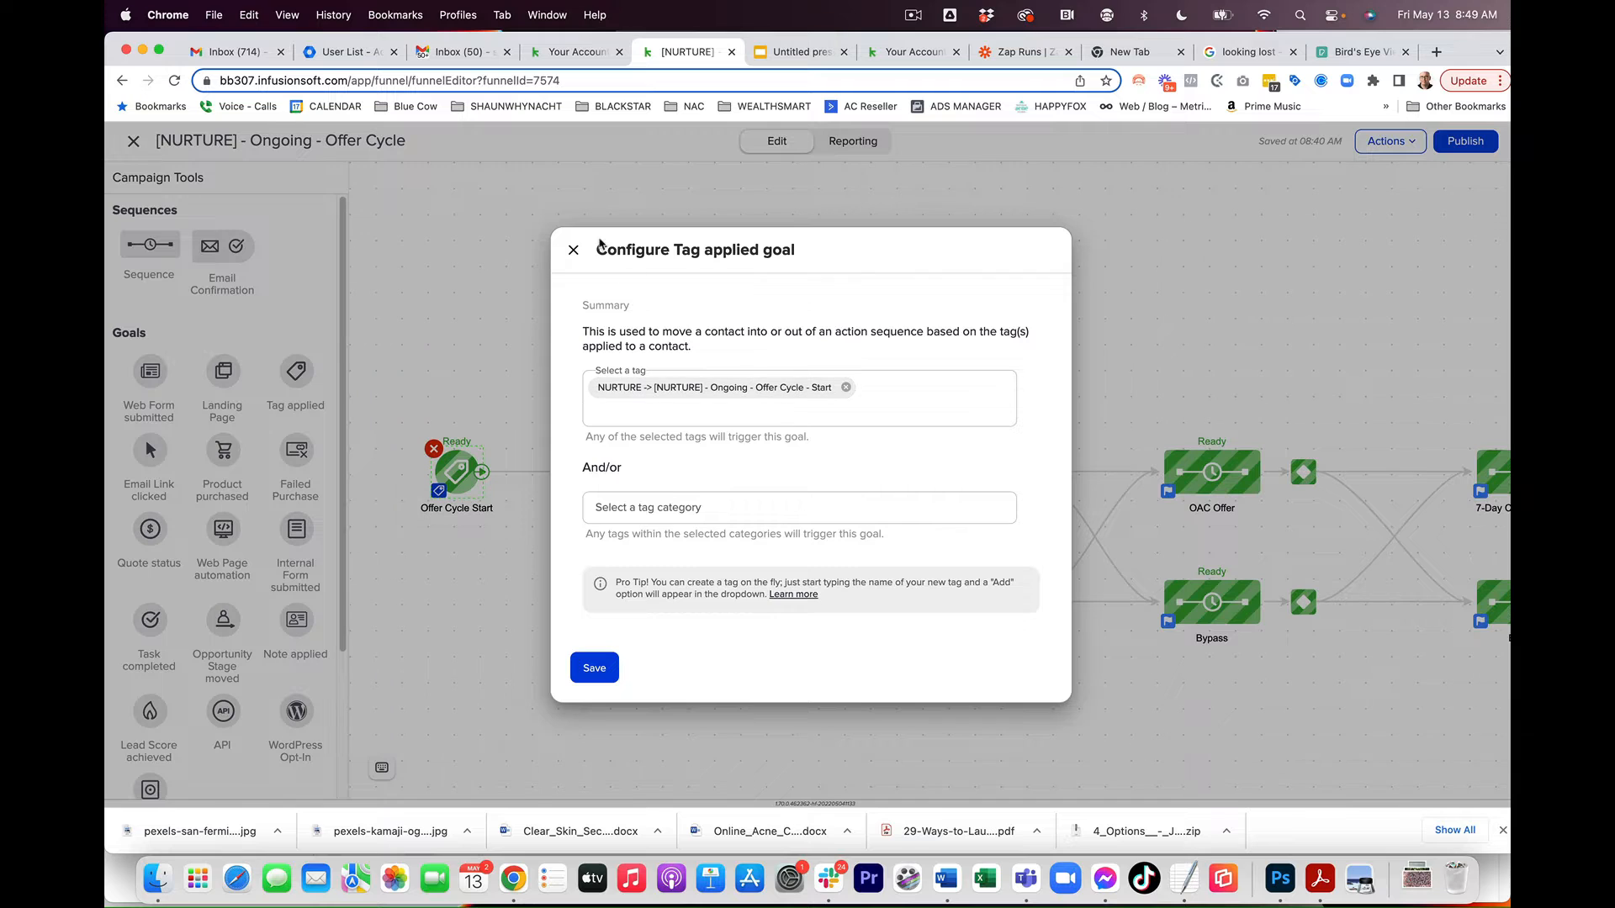
click(575, 250)
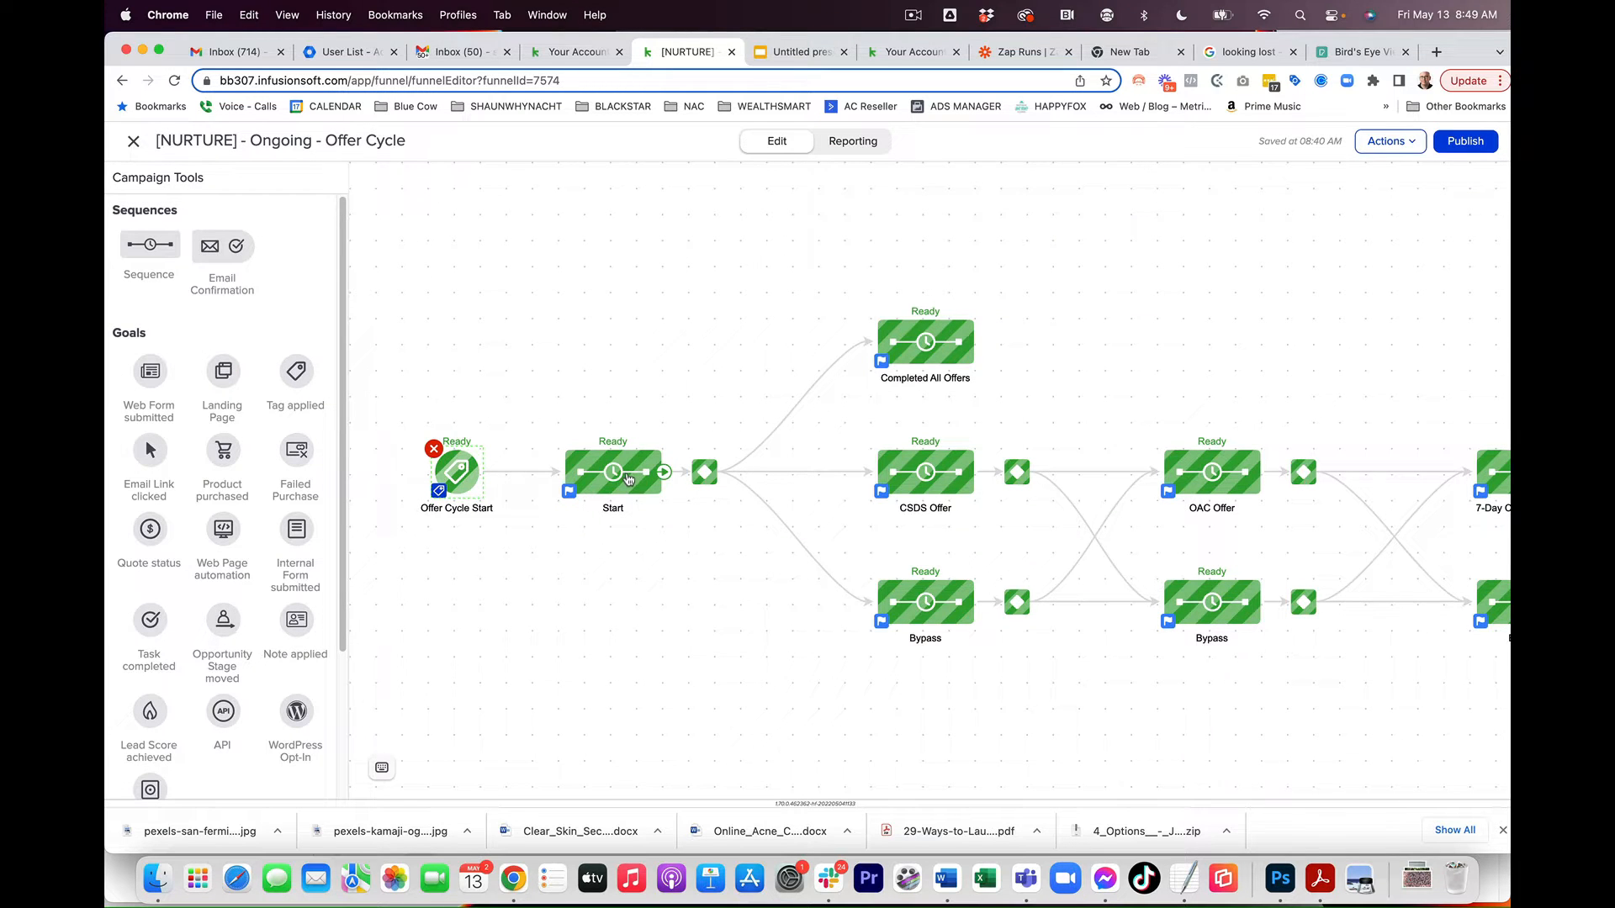
Step: Open the Start sequence and inspect its remove-tag and apply-tag steps
double_click(627, 481)
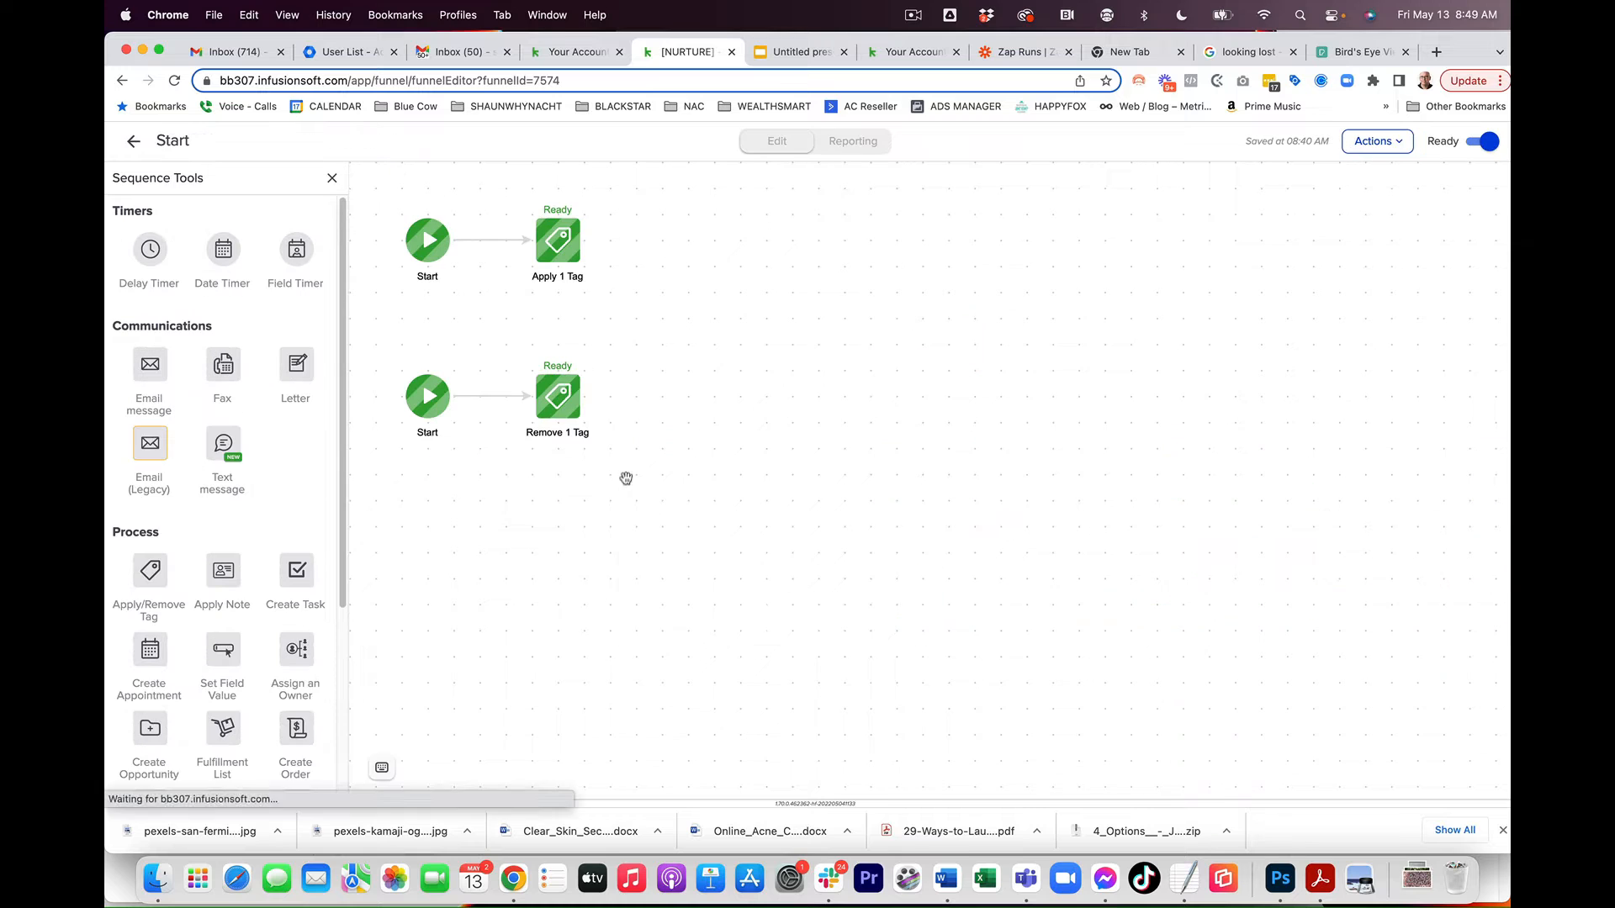
right_click(550, 412)
double_click(568, 412)
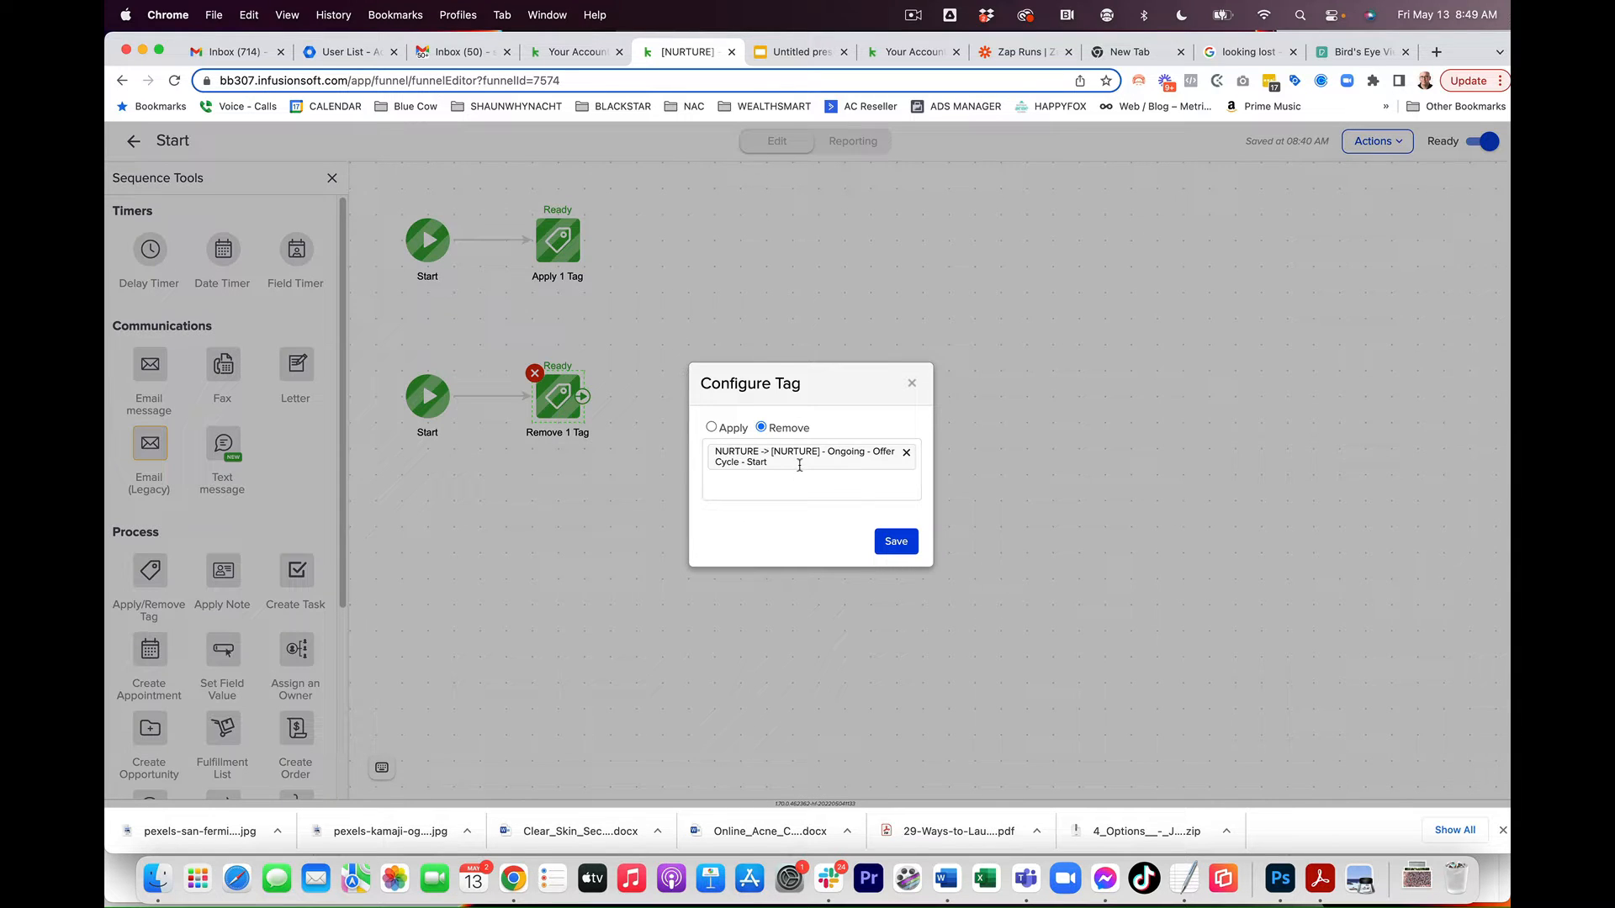
click(911, 386)
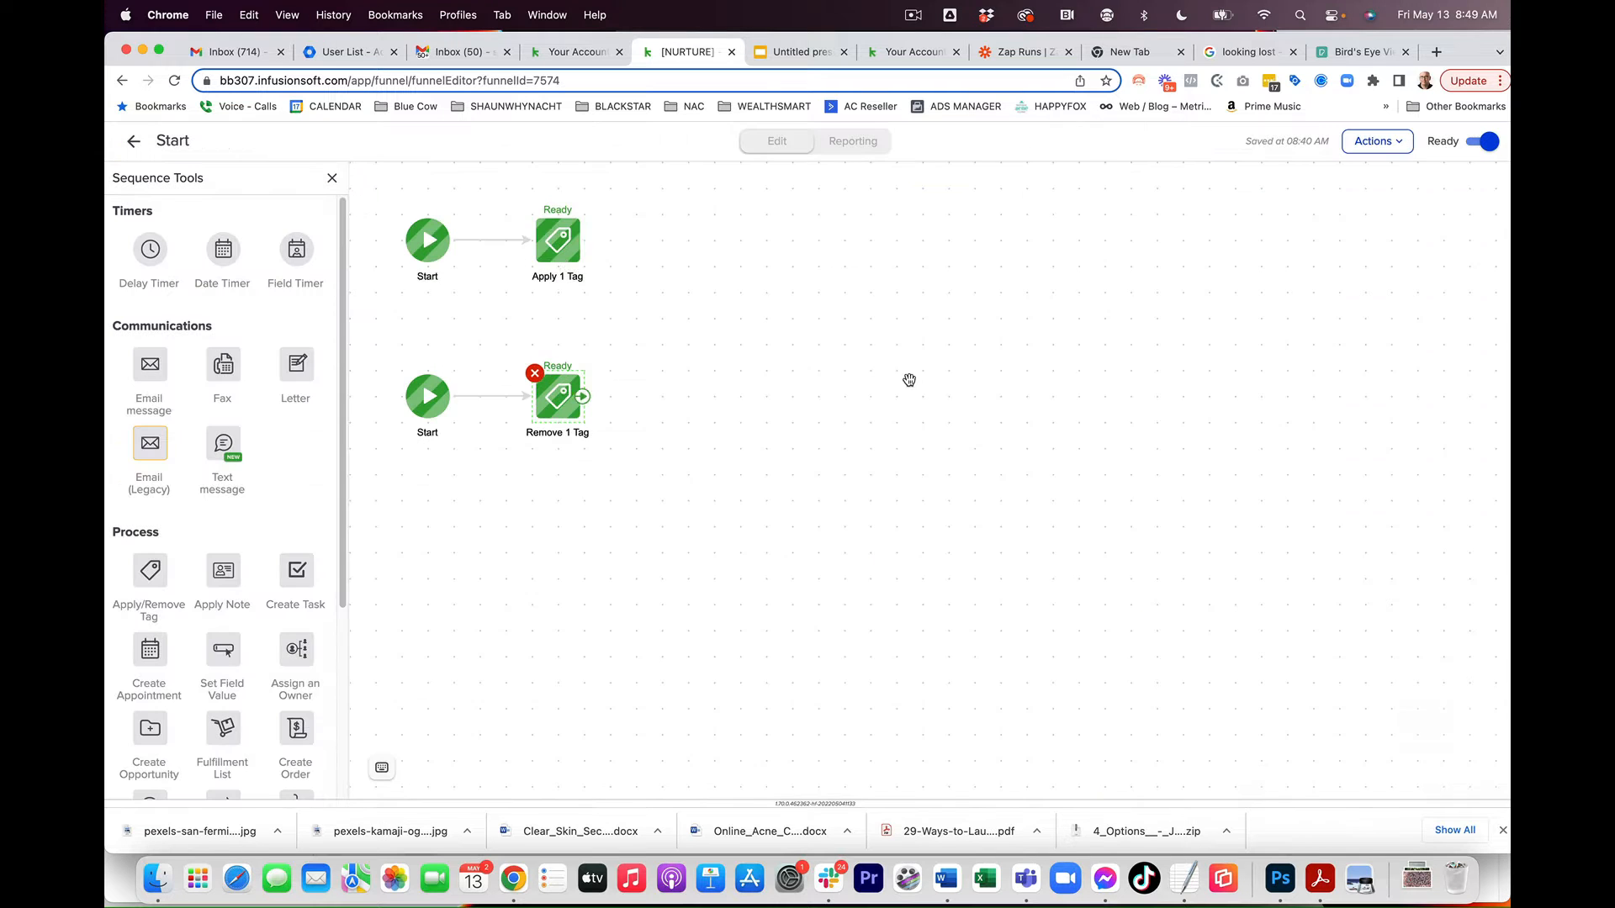
double_click(578, 241)
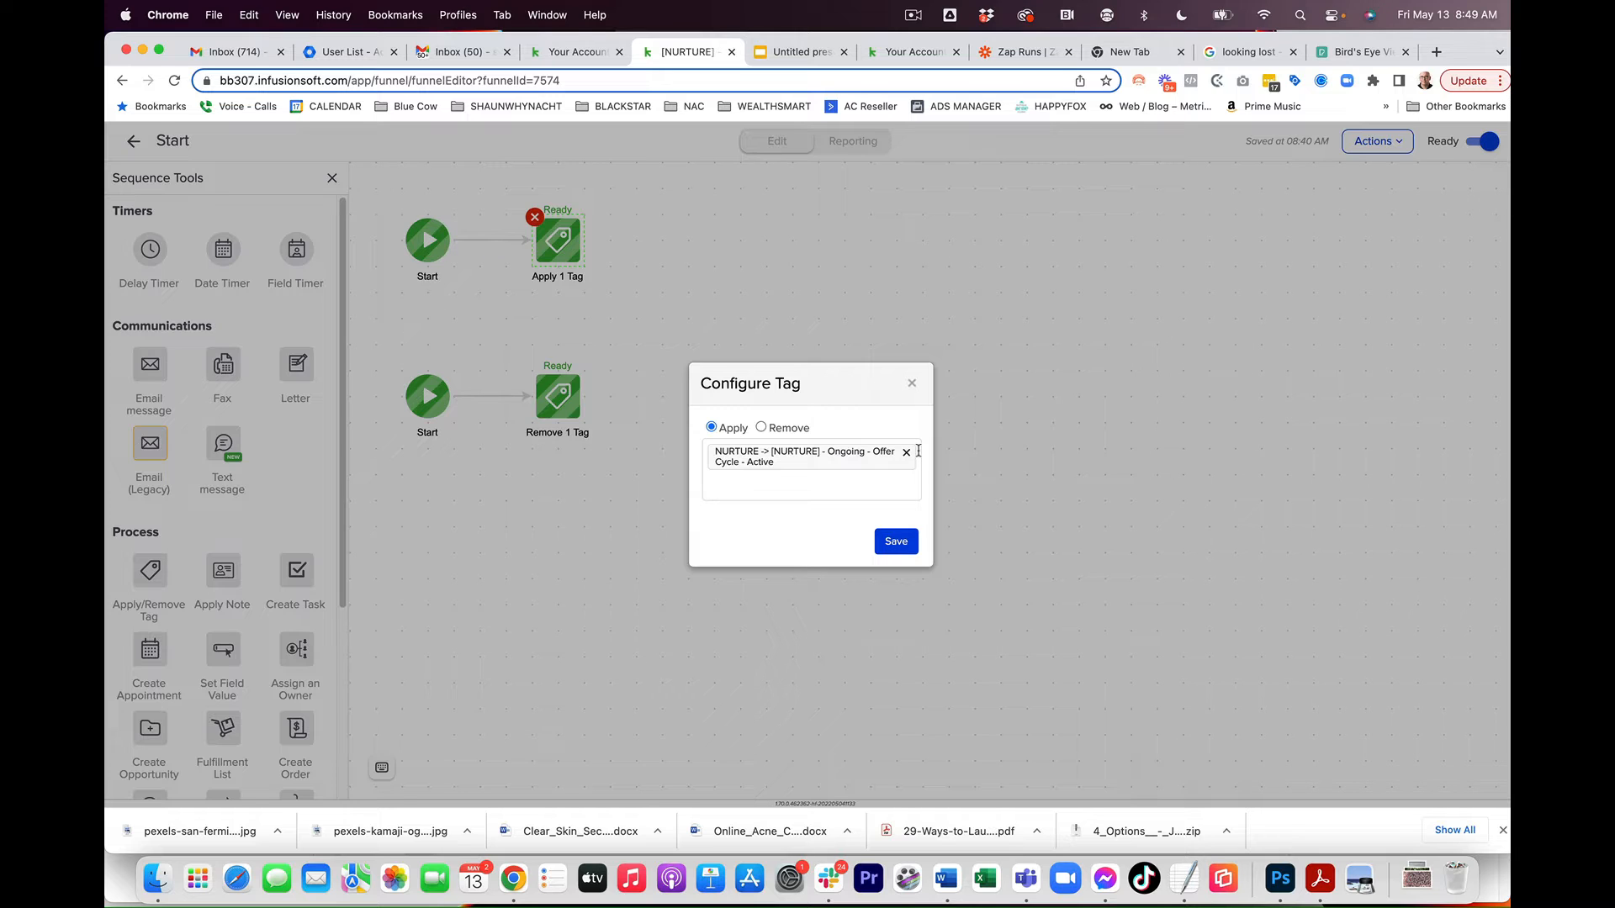
click(911, 388)
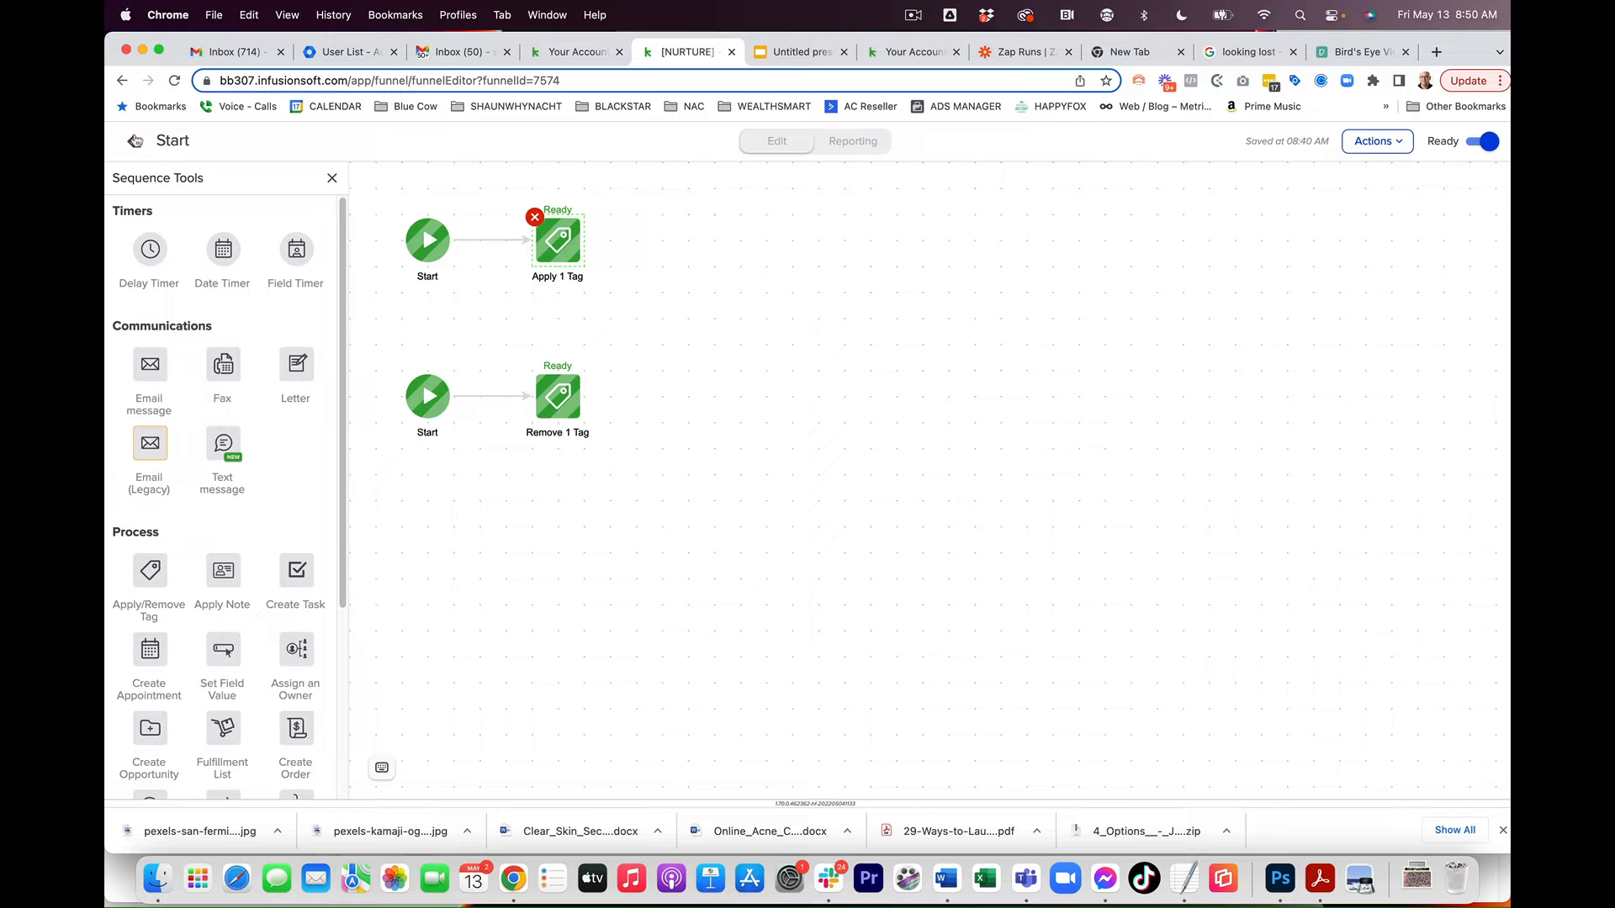
click(135, 141)
Step: Review the rules of the decision diamond following the Start sequence
scroll(730, 692, right, 5)
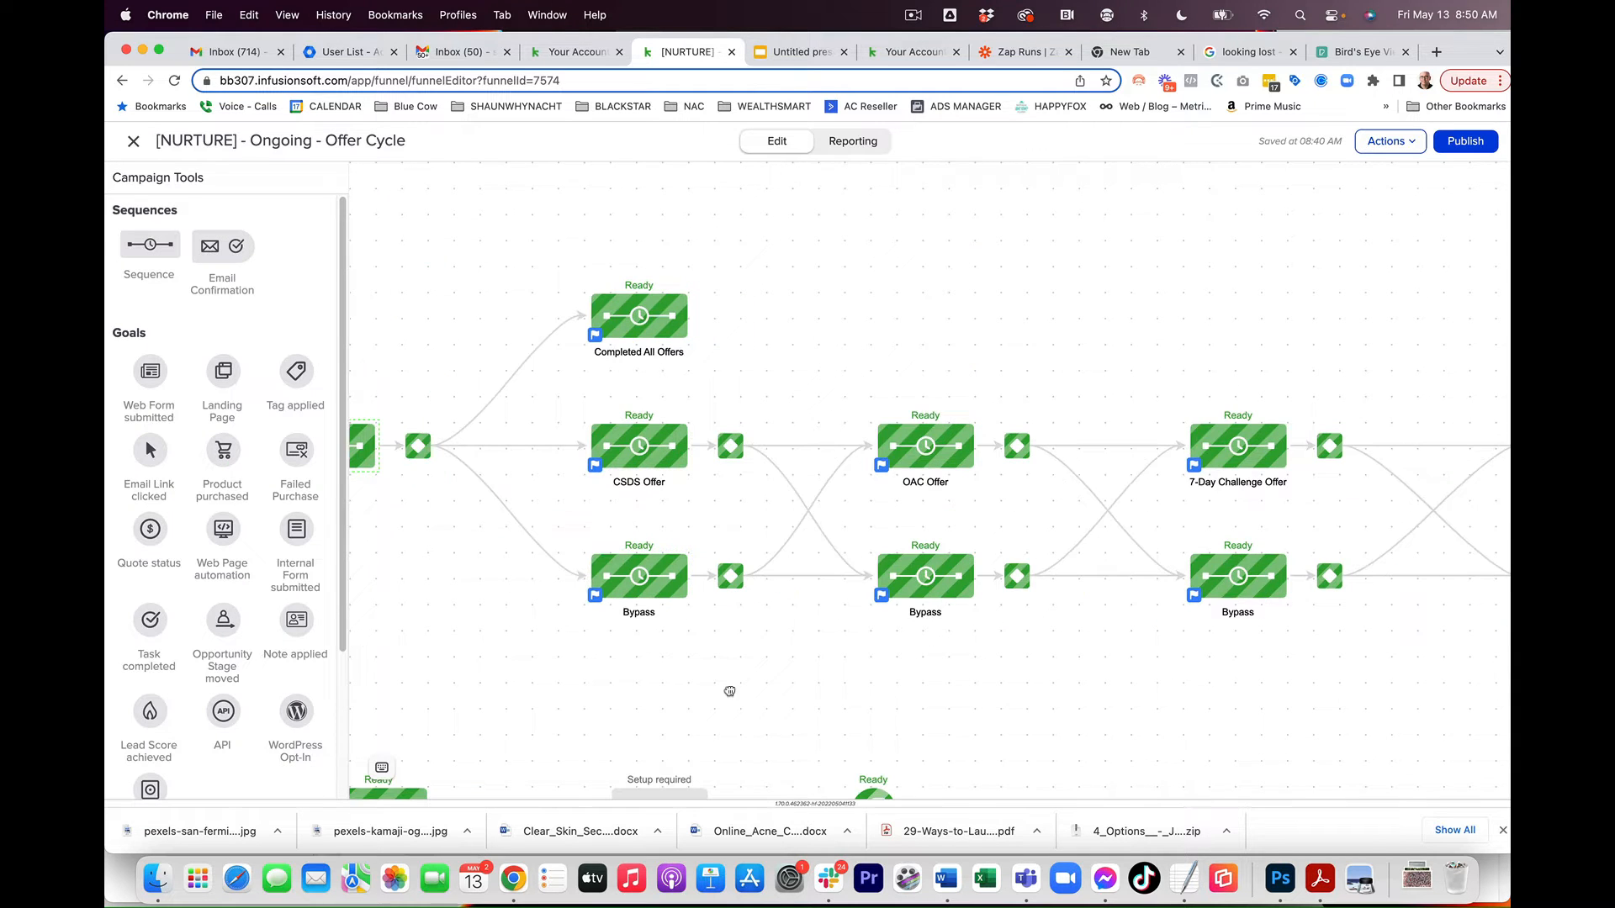
mouse_move(665, 321)
drag(525, 641, 696, 263)
drag(372, 519, 797, 549)
drag(1020, 223, 628, 670)
drag(721, 692, 664, 629)
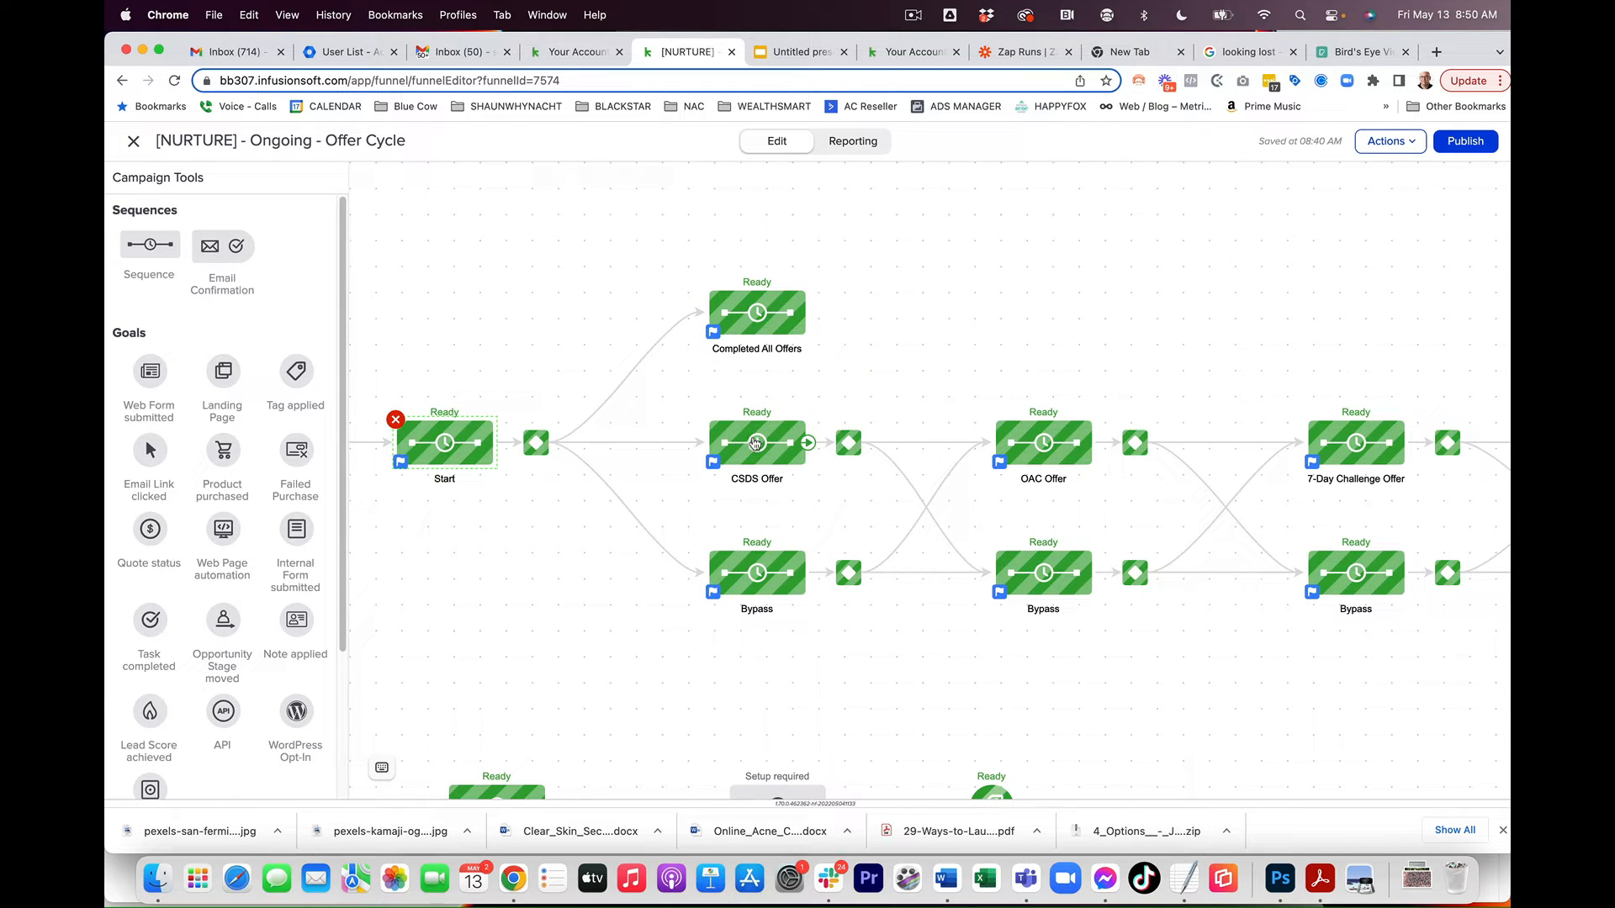
click(528, 445)
click(602, 467)
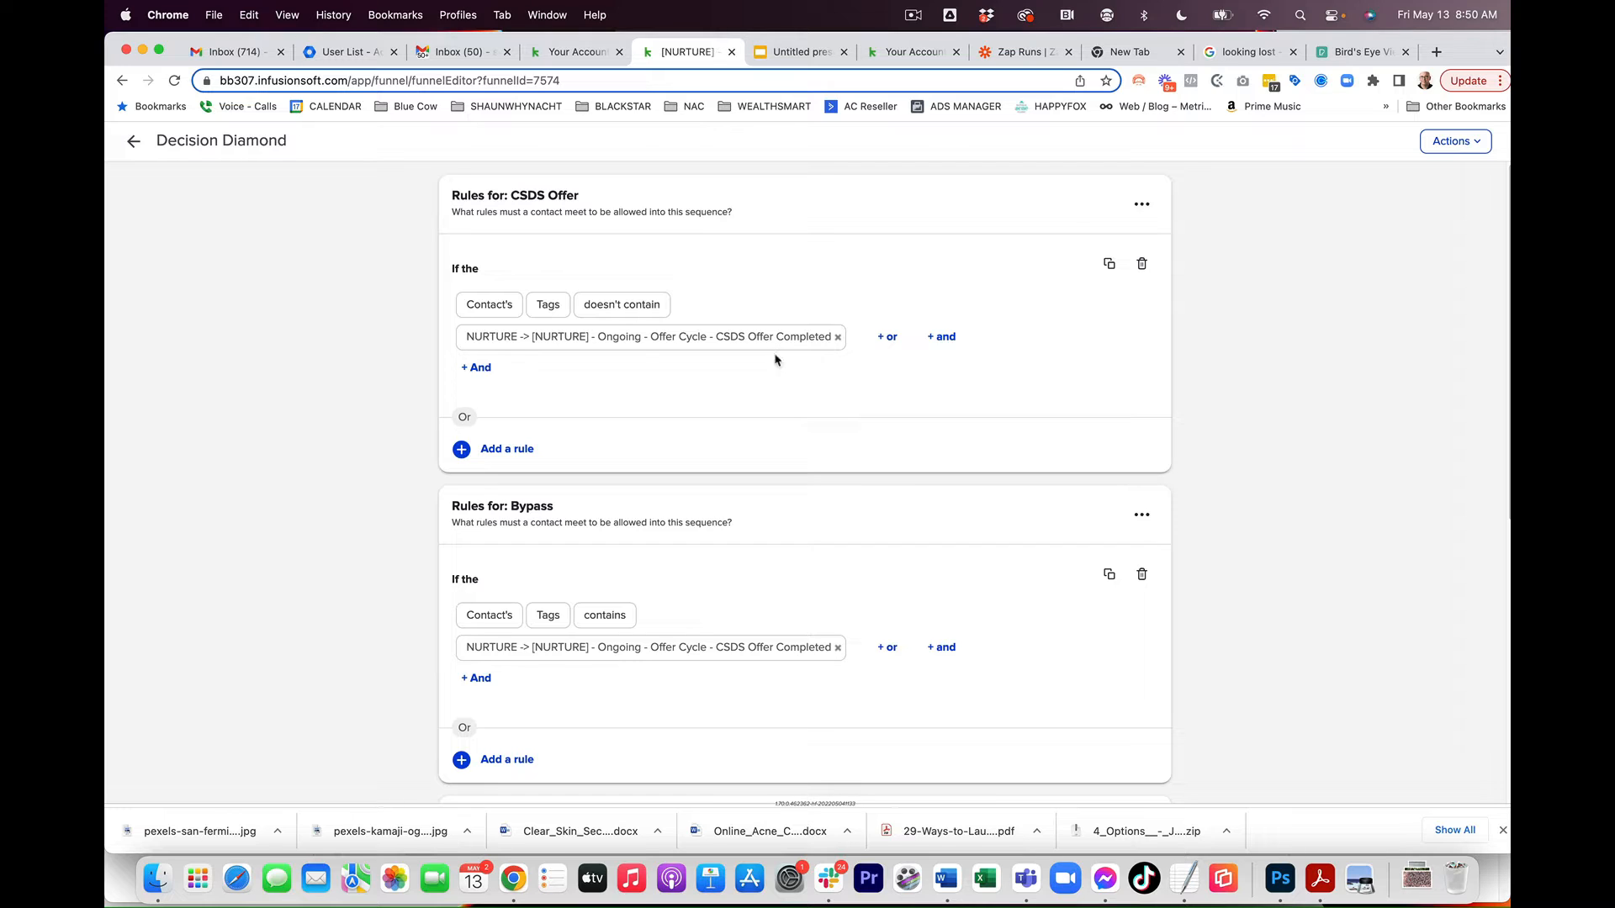
drag(781, 410, 789, 217)
click(390, 404)
scroll(474, 564, down, 5)
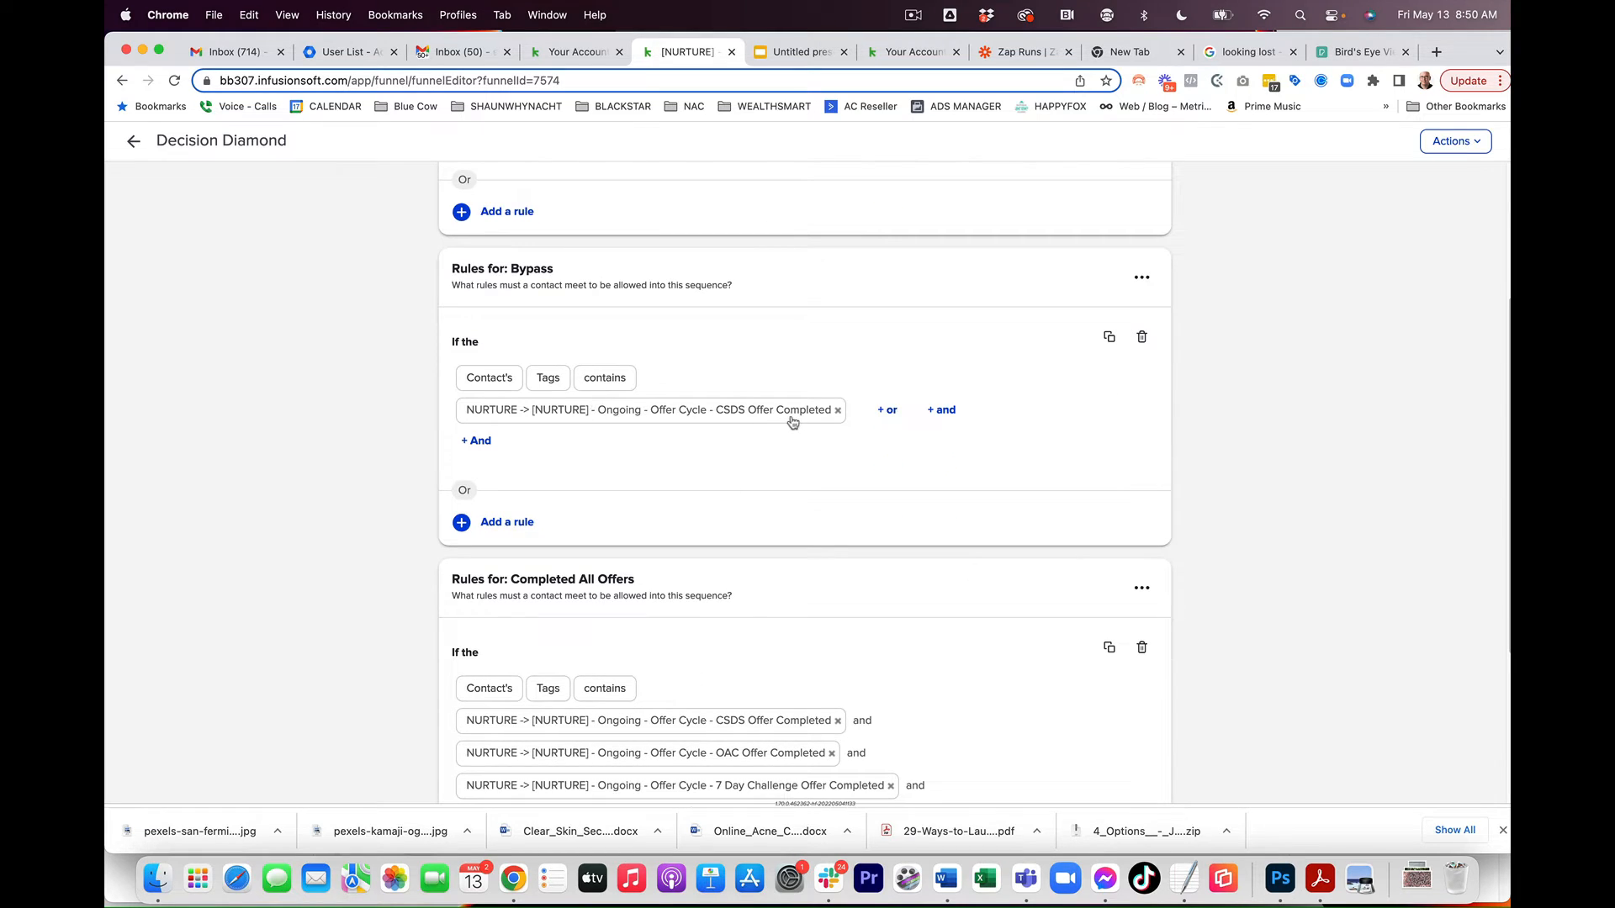
scroll(1153, 623, down, 5)
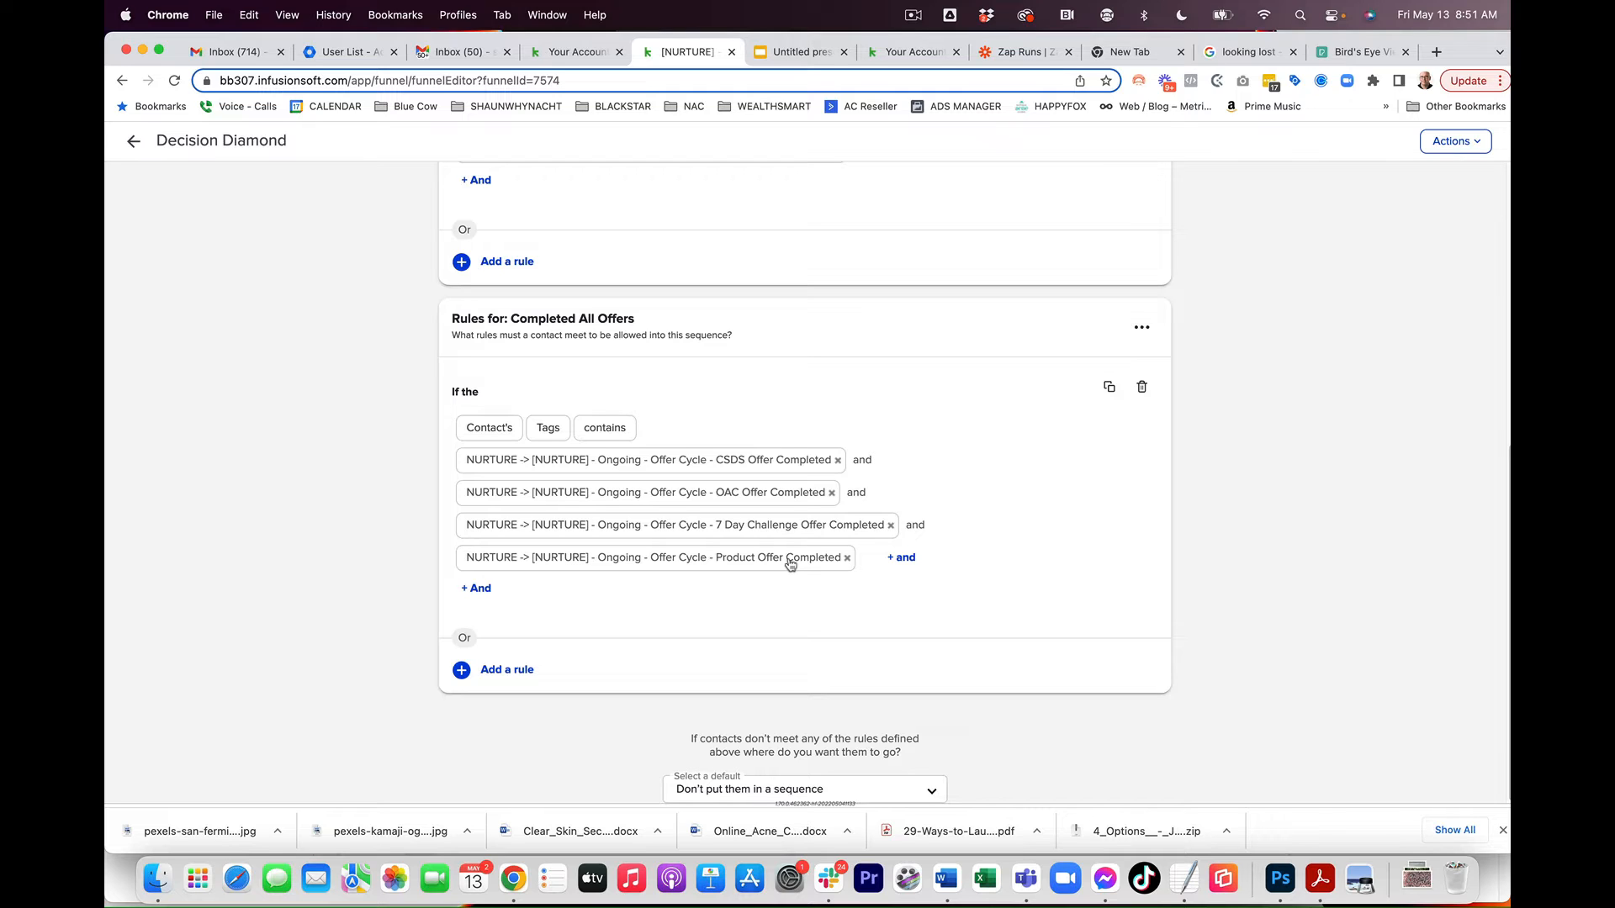
click(133, 141)
Step: Review the rules of the decision diamond following the CSDS Offer sequence
drag(936, 392, 800, 358)
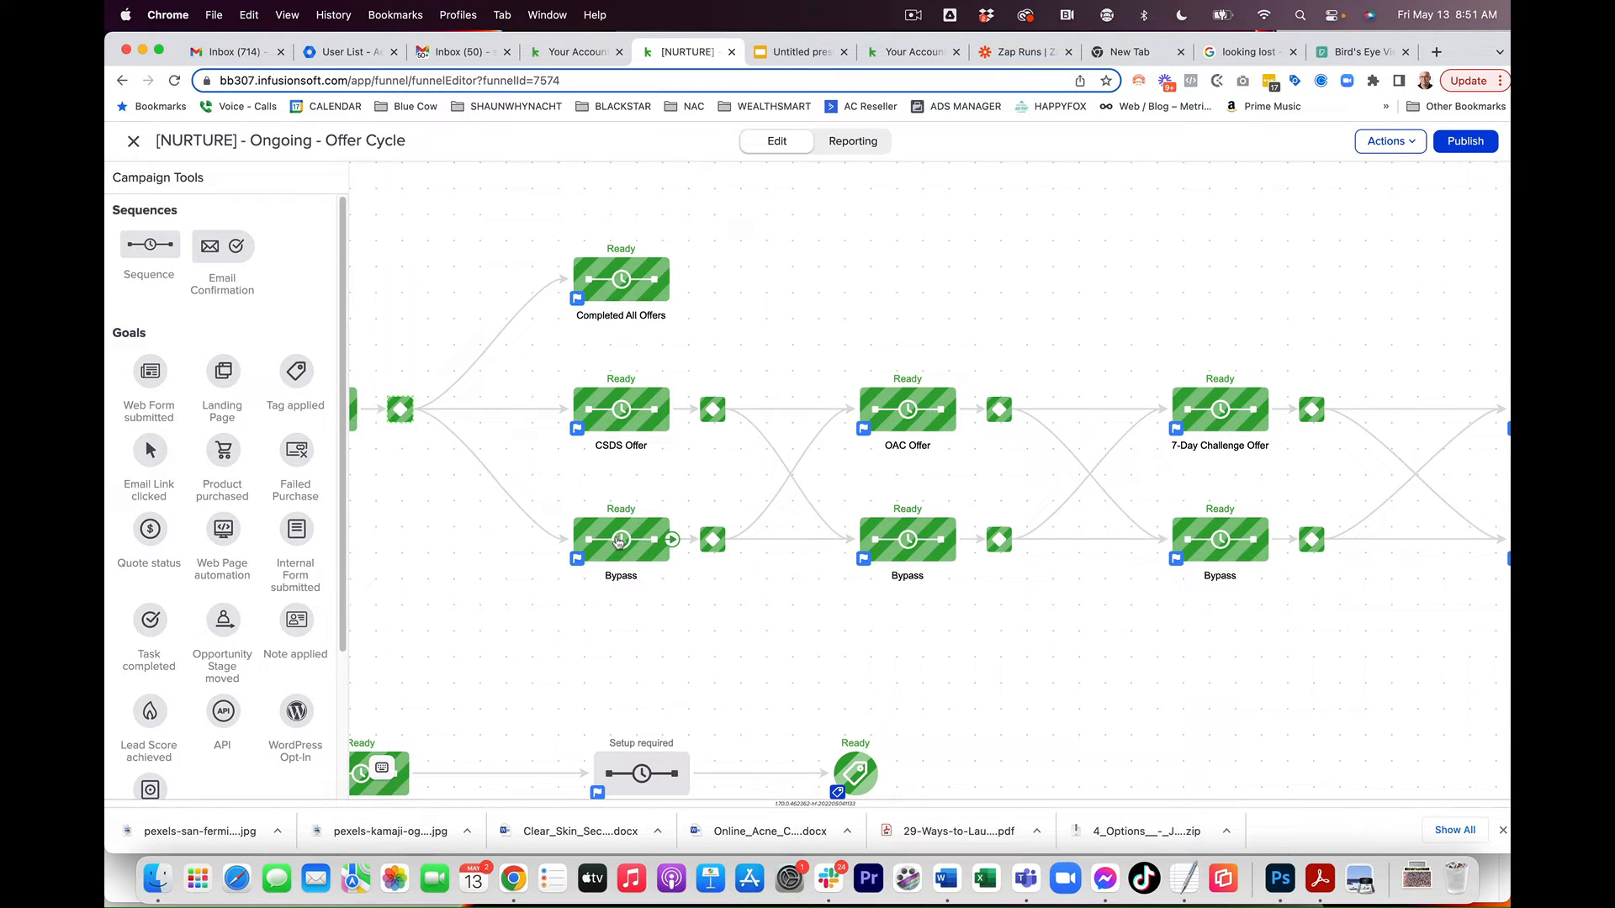
double_click(713, 545)
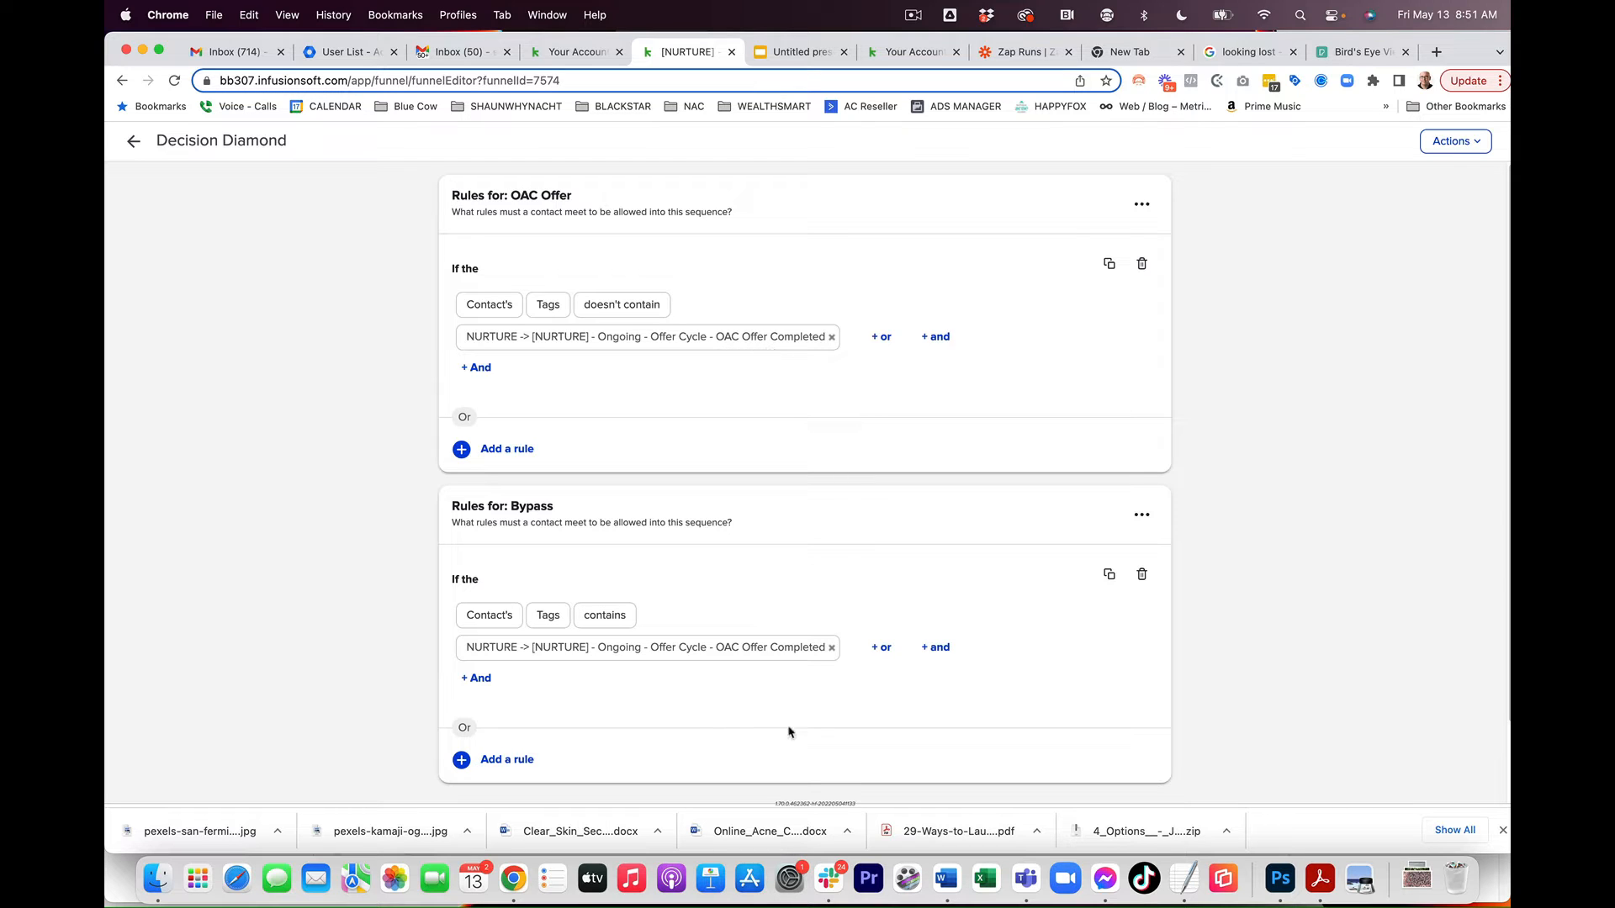
click(133, 142)
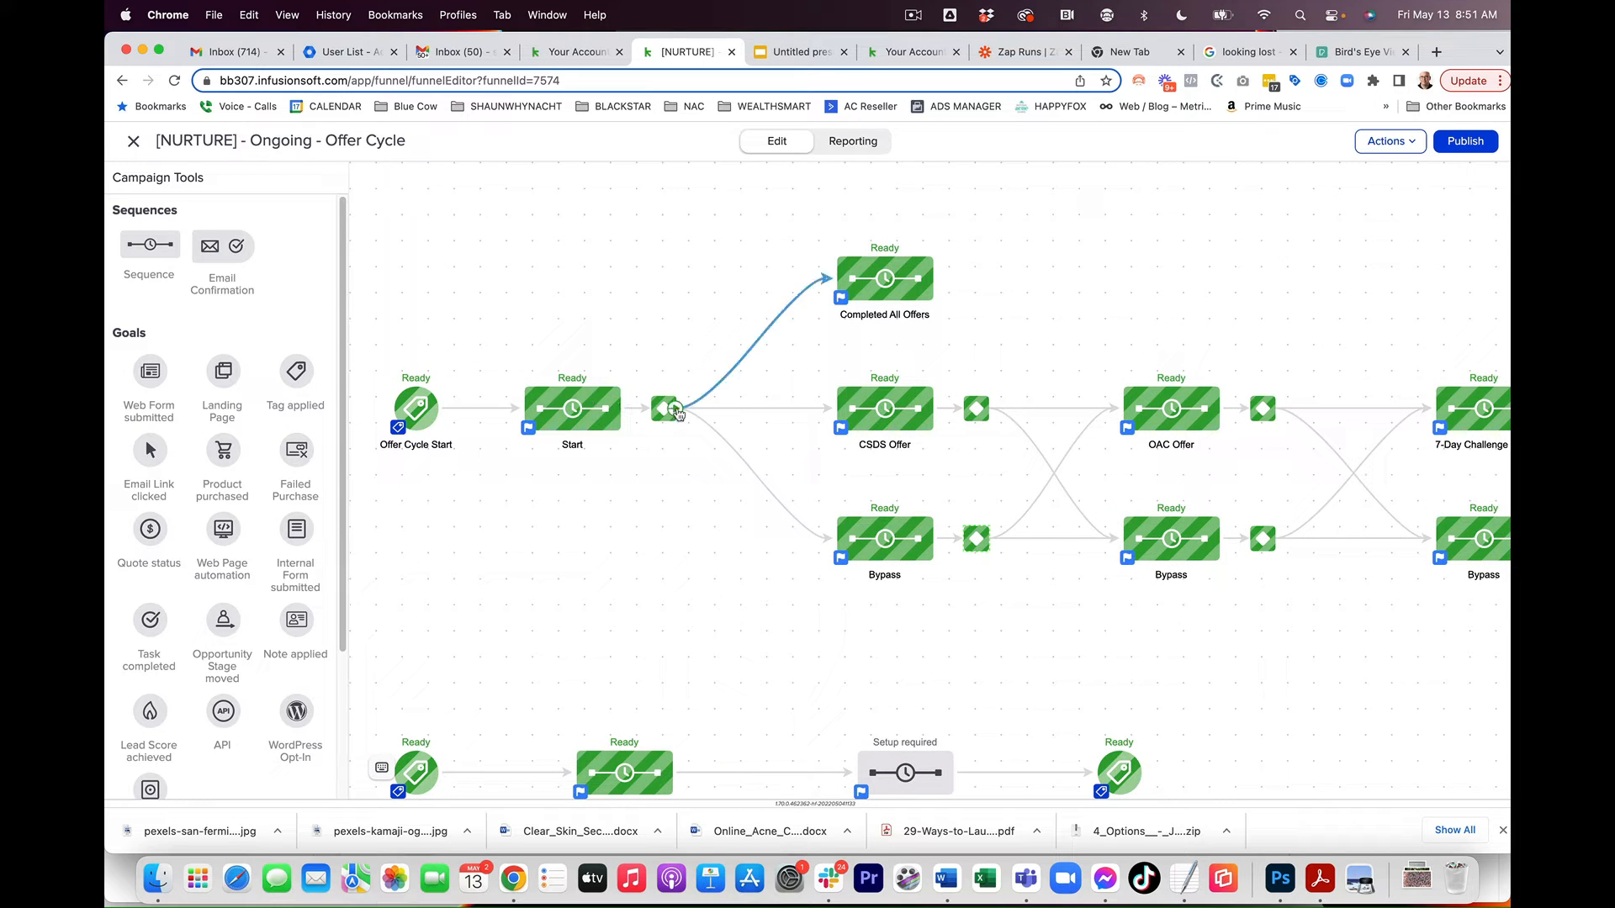
Step: Open the OAC Offer sequence and inspect its apply-tag step
drag(662, 345, 465, 351)
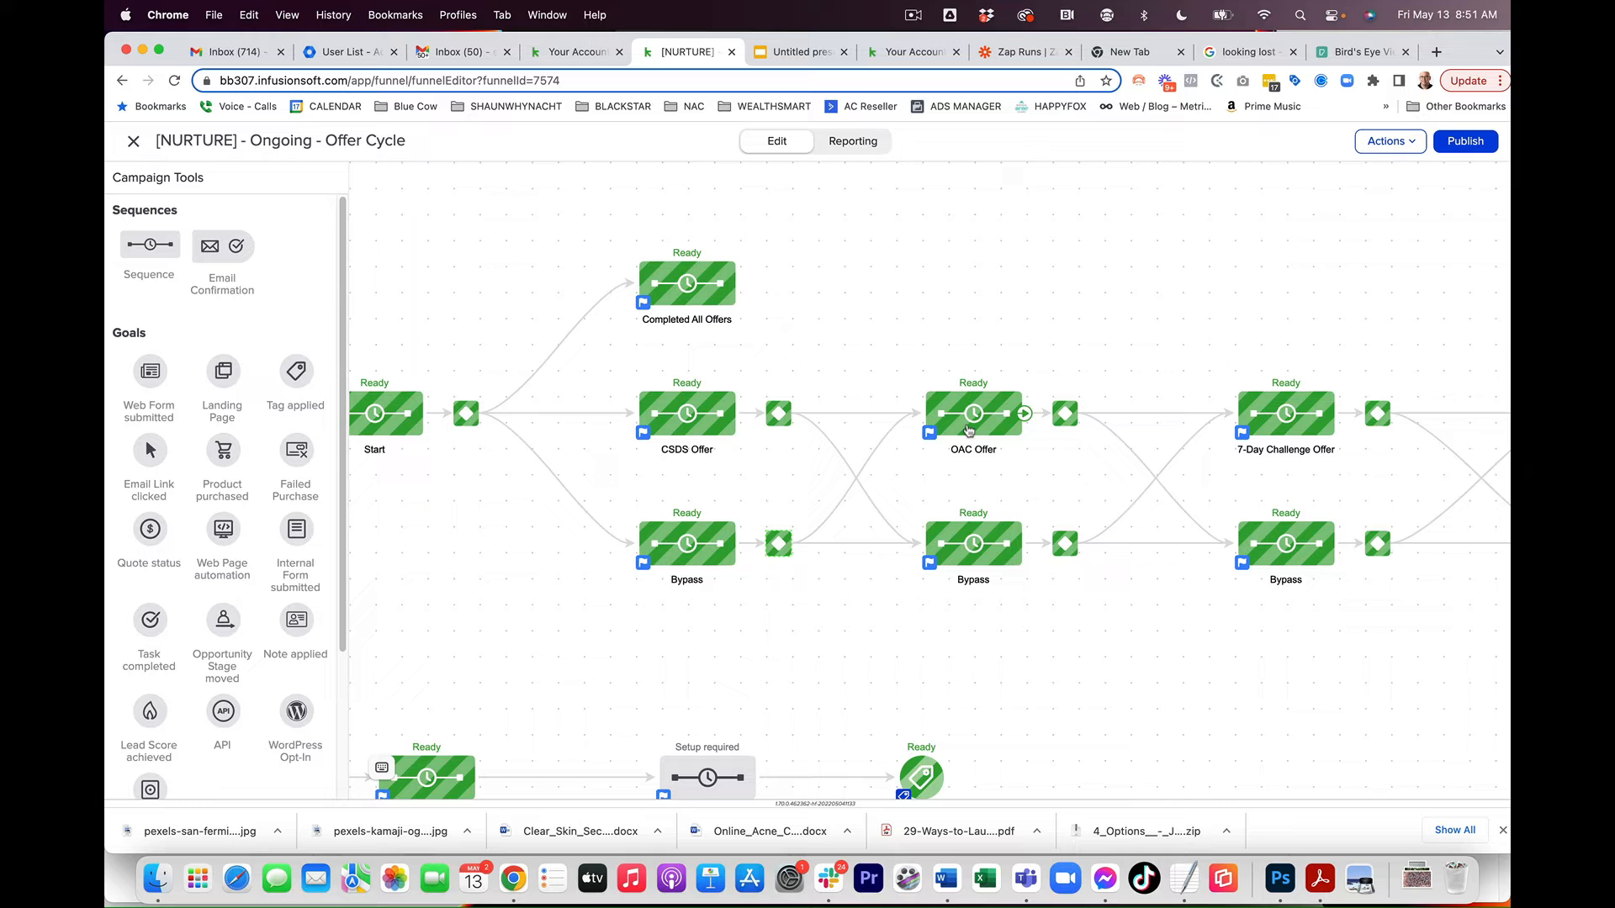
drag(1315, 654, 1103, 626)
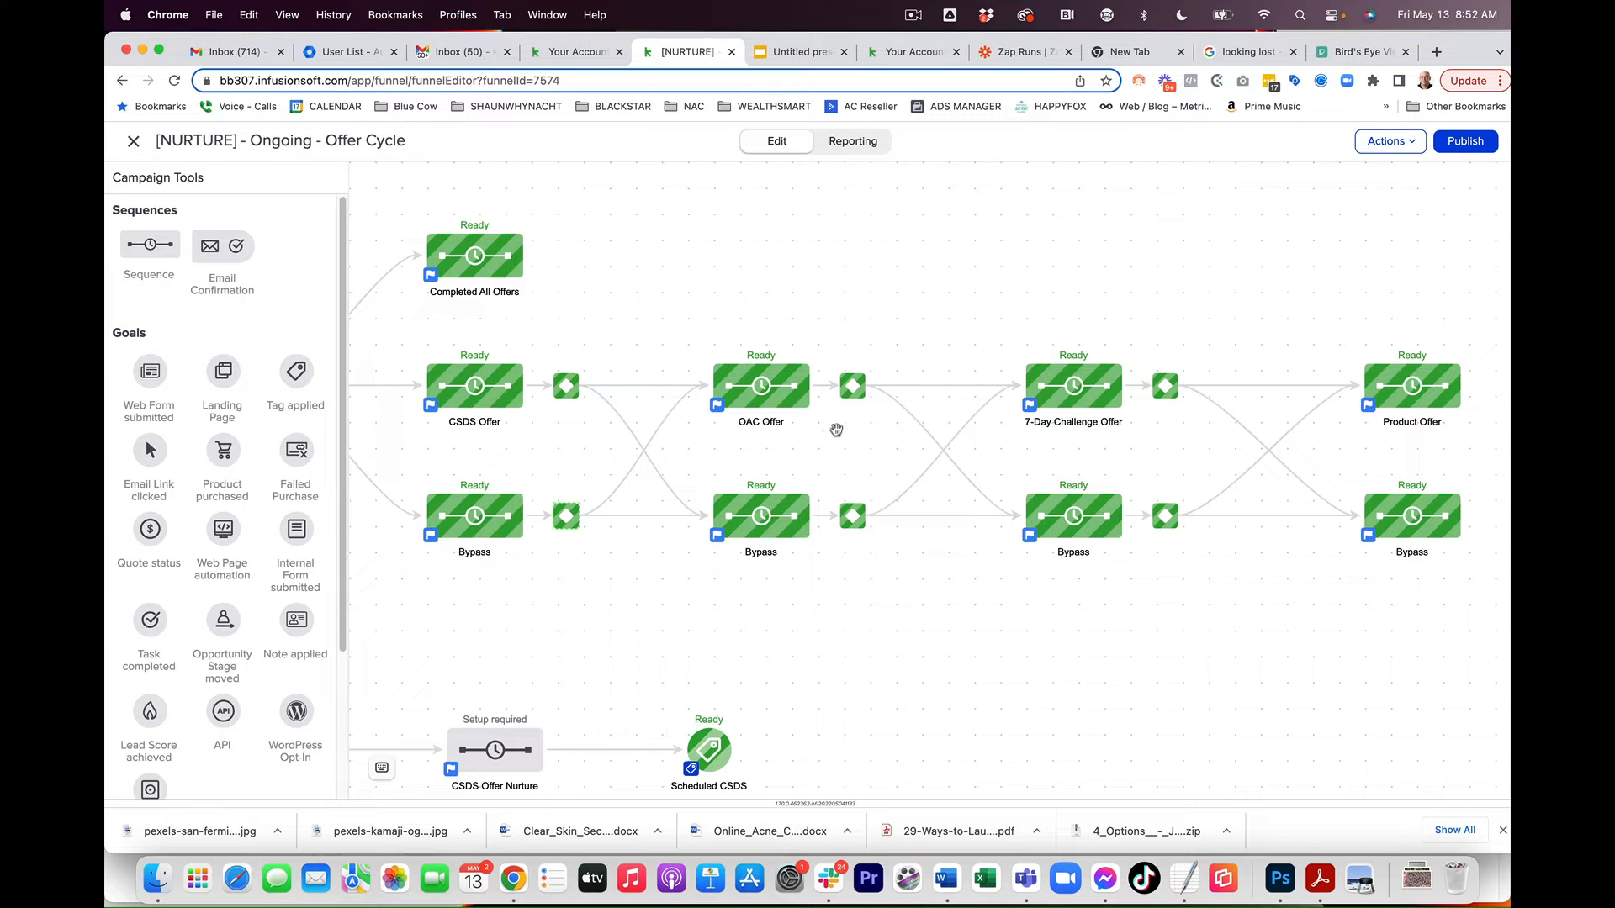
double_click(756, 395)
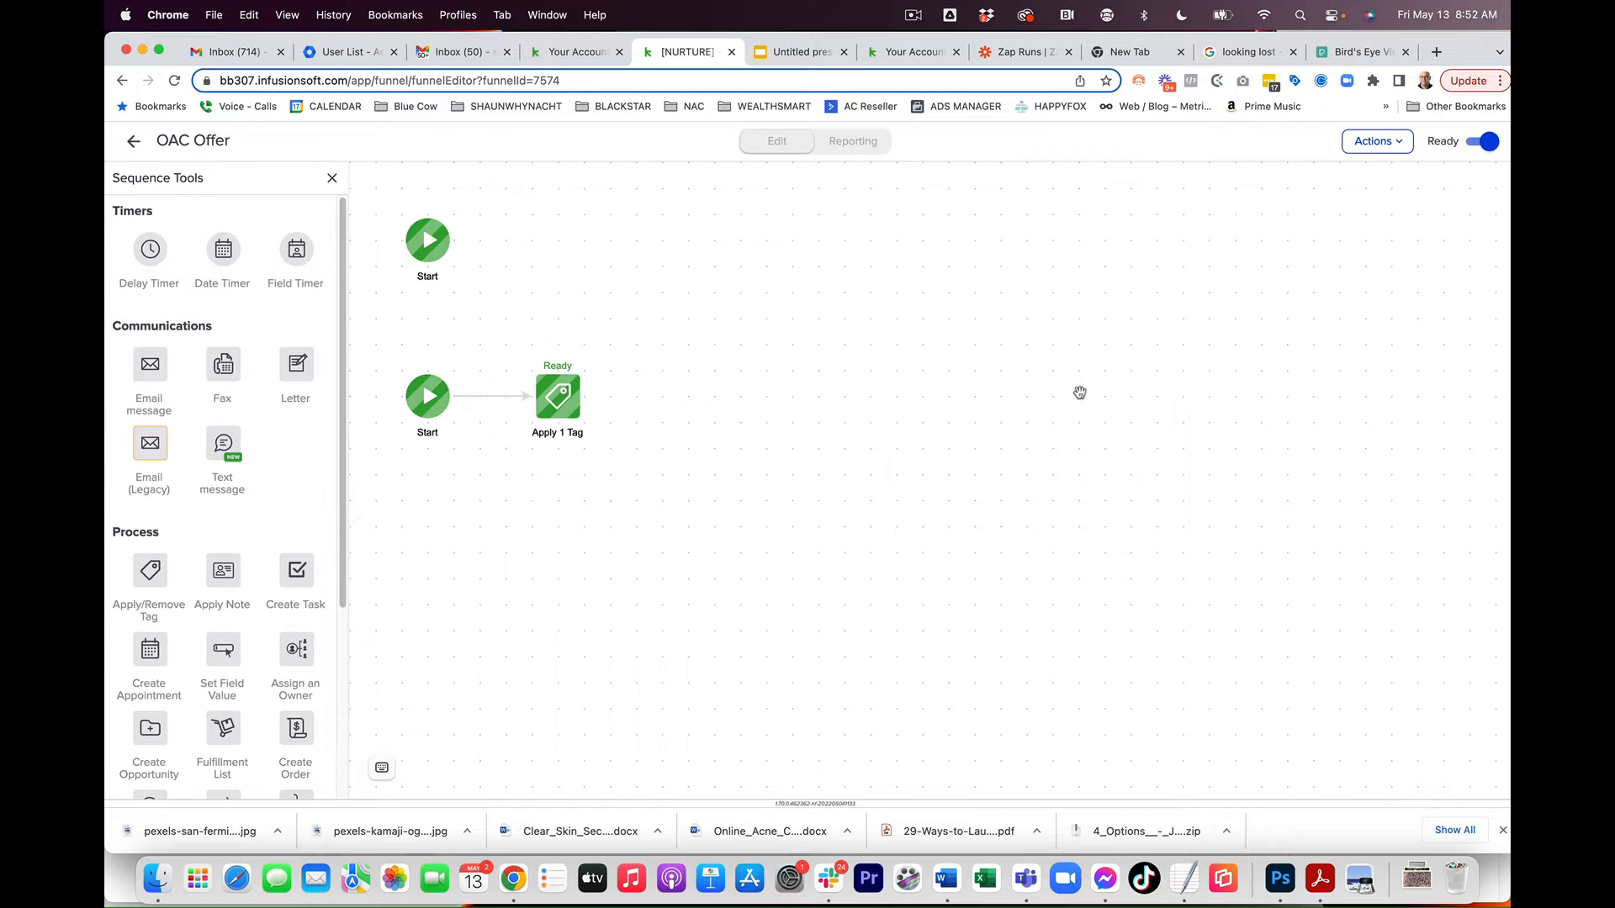
click(134, 142)
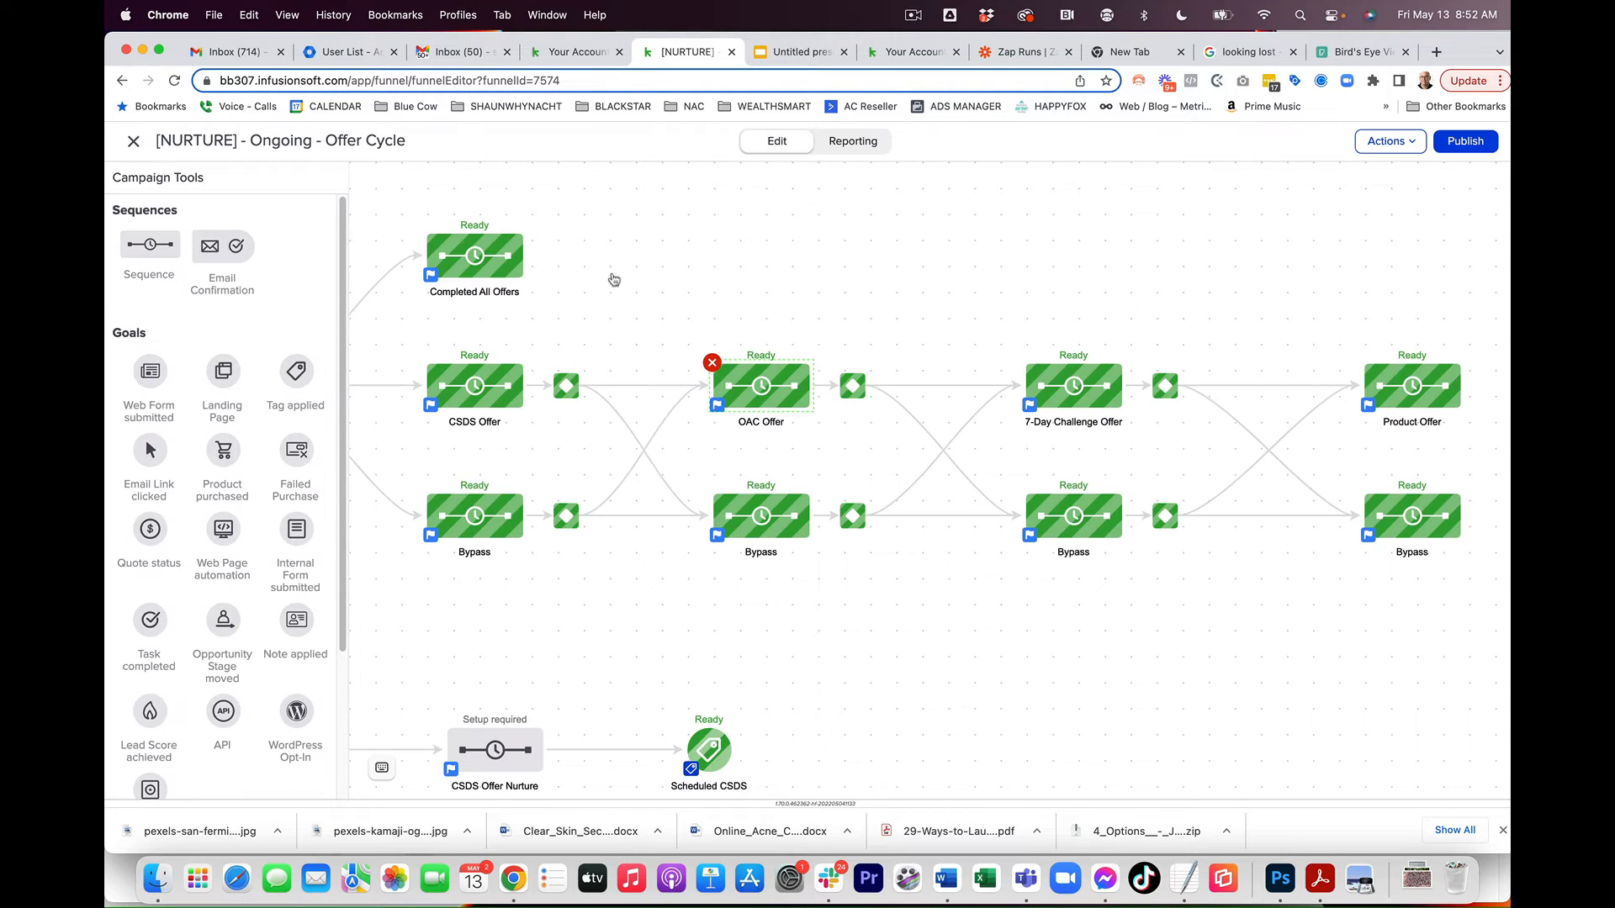
double_click(750, 374)
double_click(557, 396)
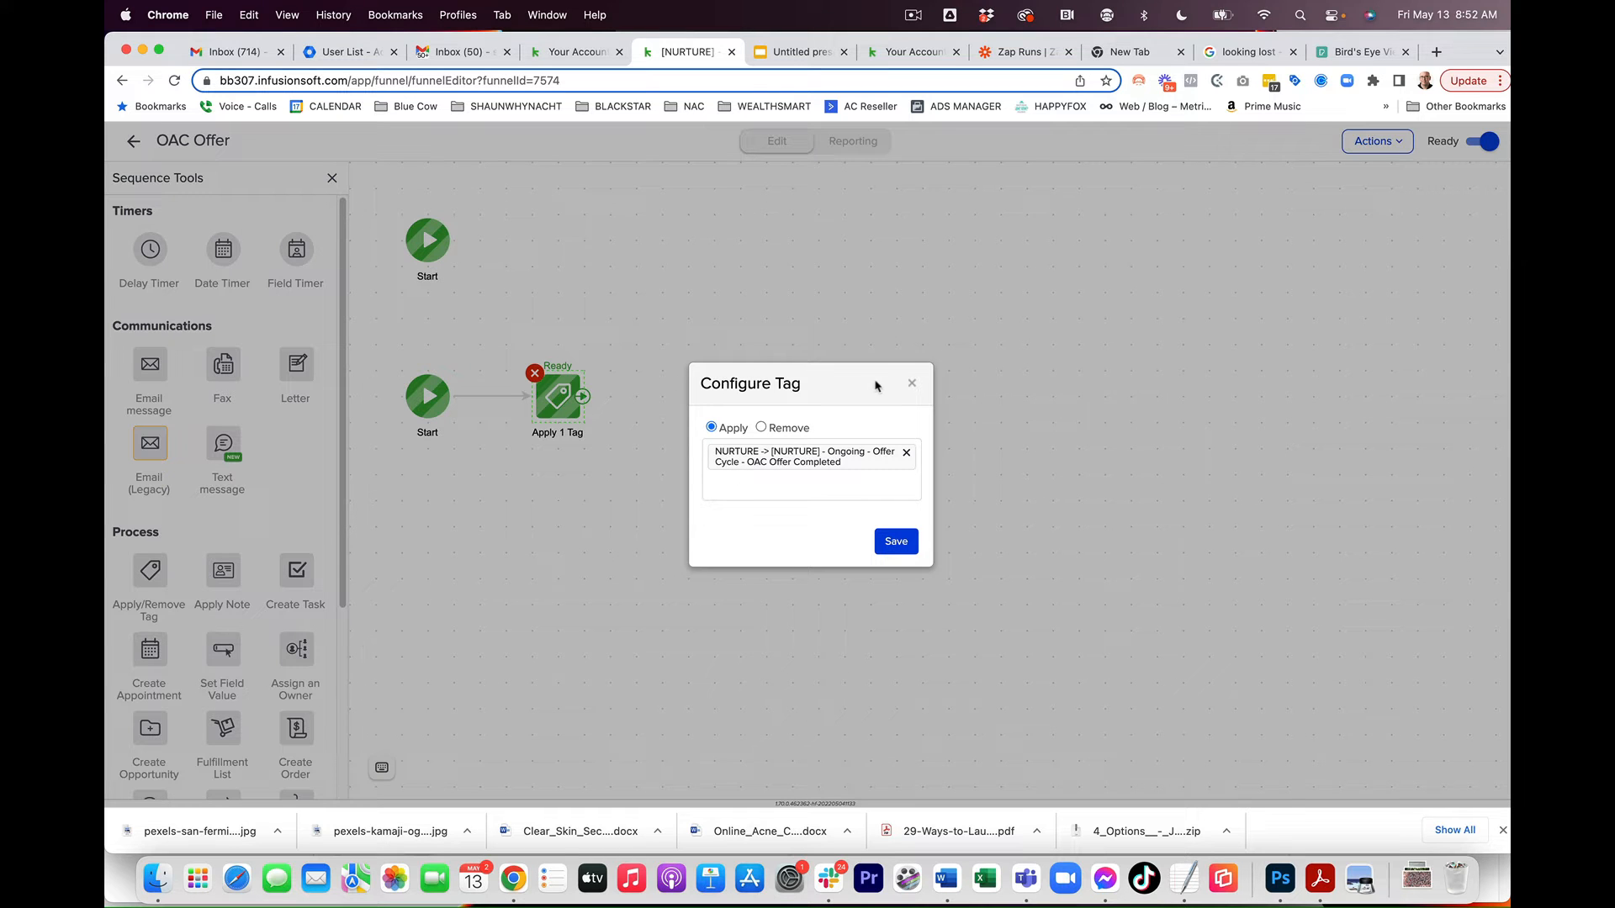
click(912, 383)
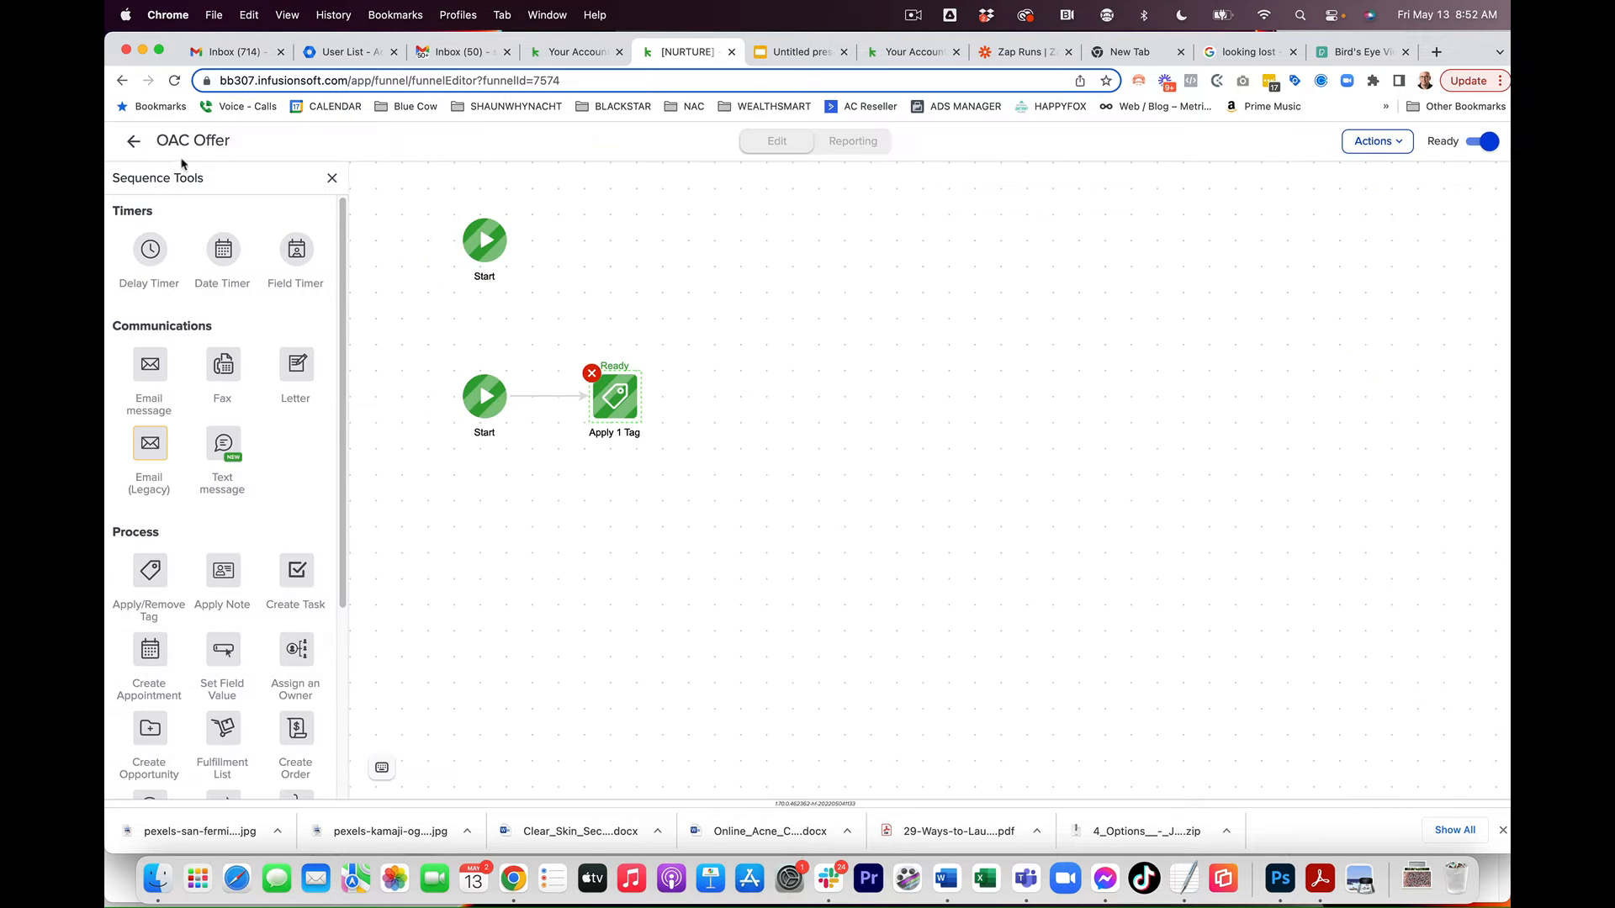
click(134, 142)
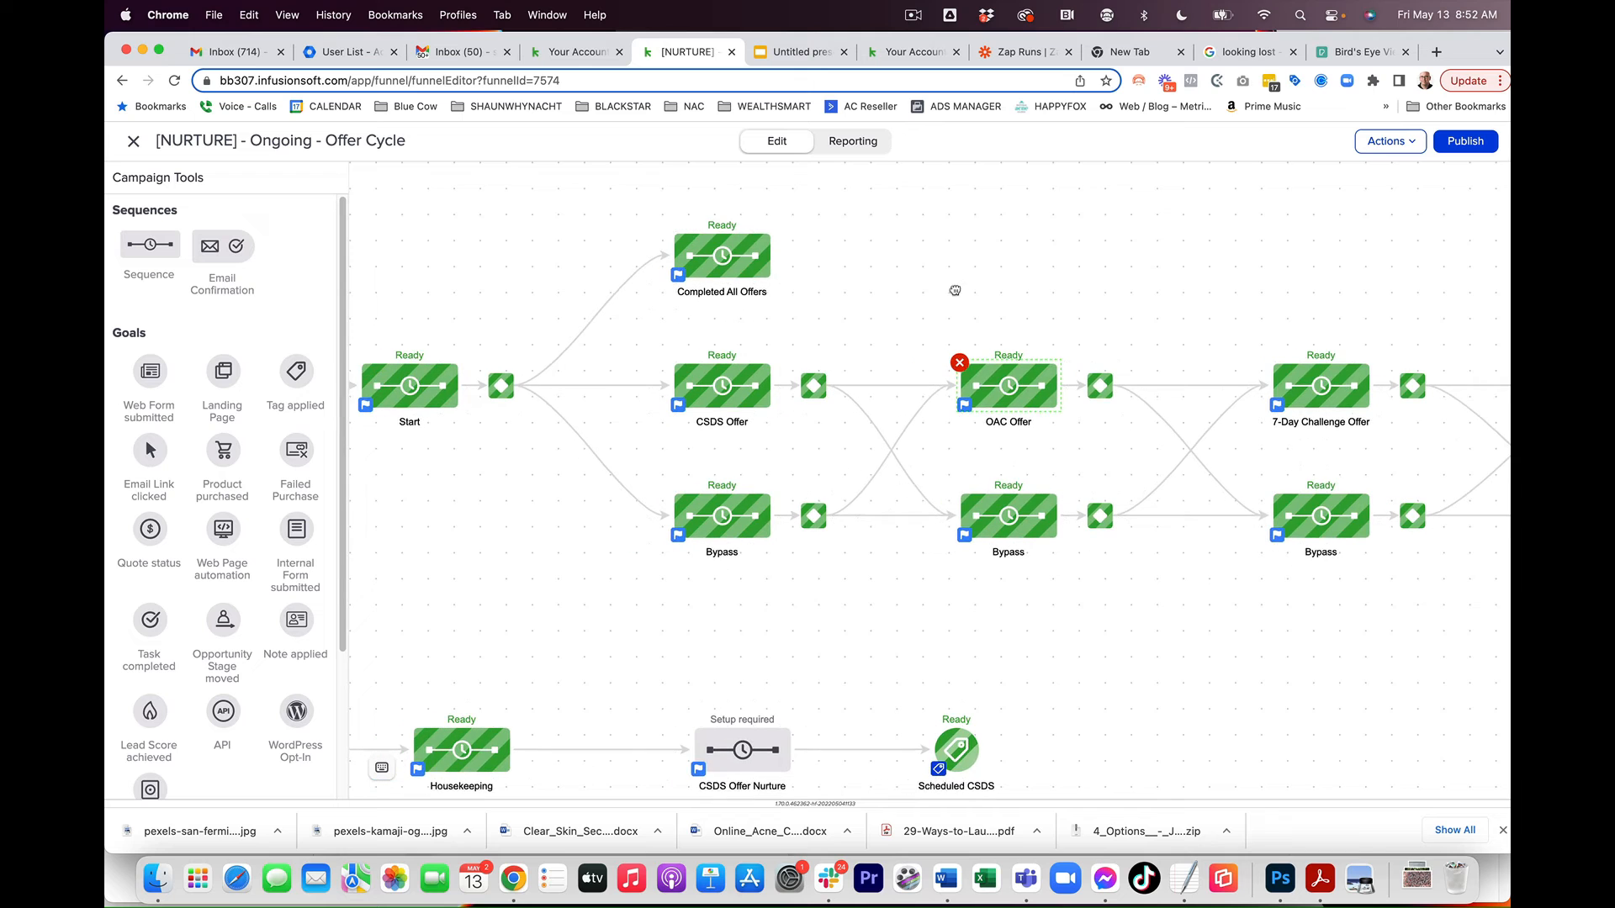
Step: In the CSDS Offer sequence, add an Apply/Remove Tag step connected after the first Start
double_click(729, 385)
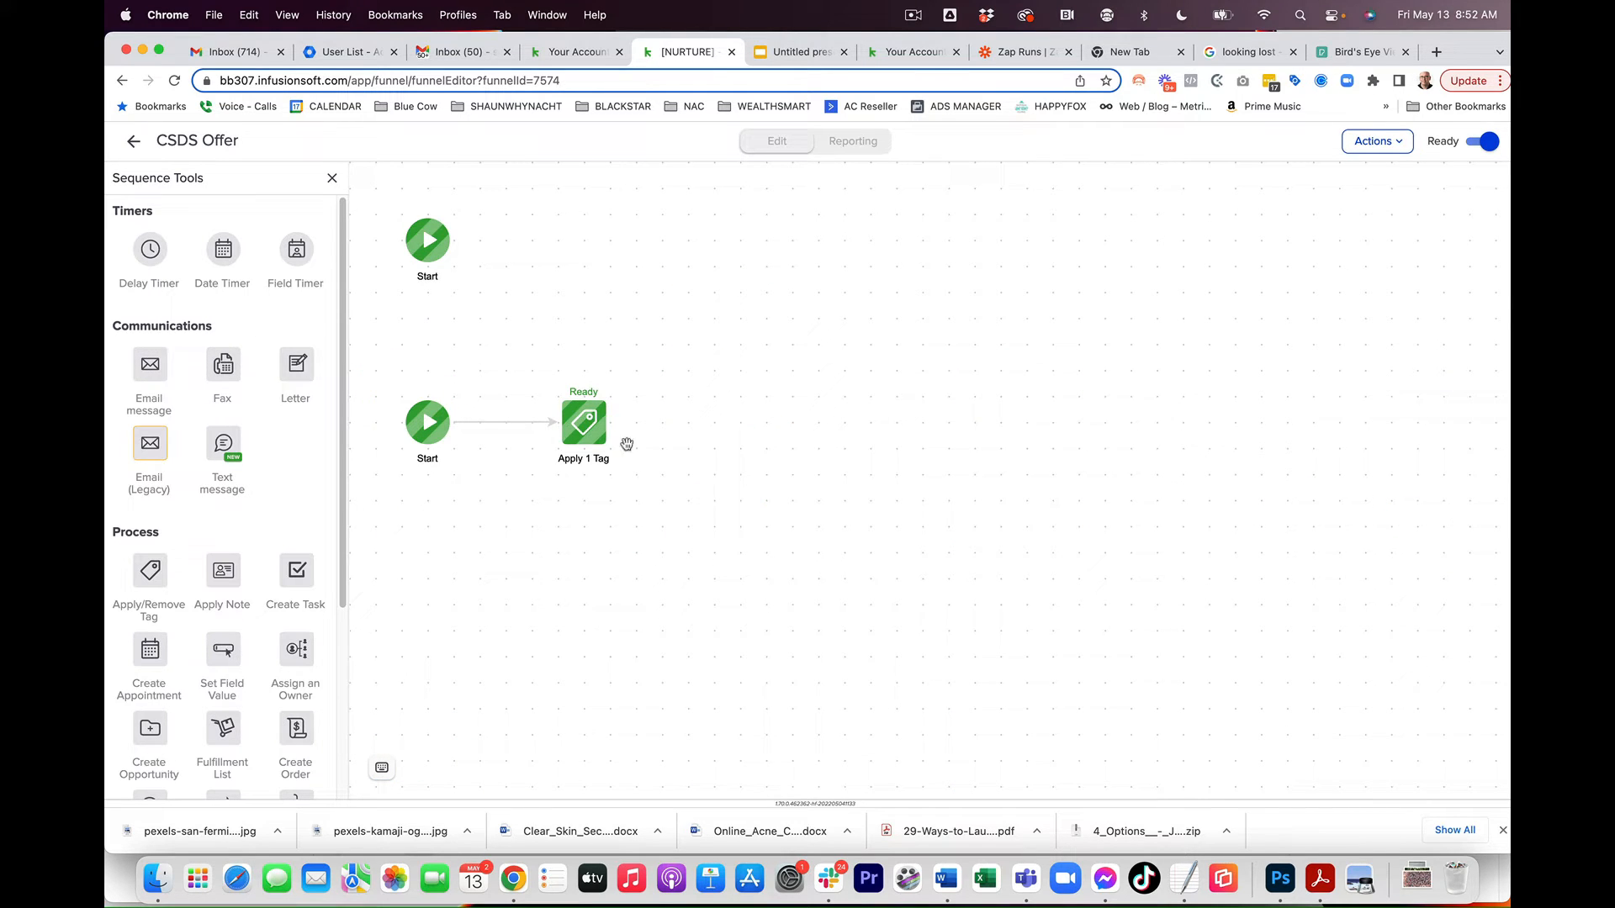
drag(147, 562, 584, 240)
drag(454, 240, 602, 244)
Step: Configure the new step to apply the tag NURTURE -> [NURTURE] - CSDS Offer - Start and save
click(712, 441)
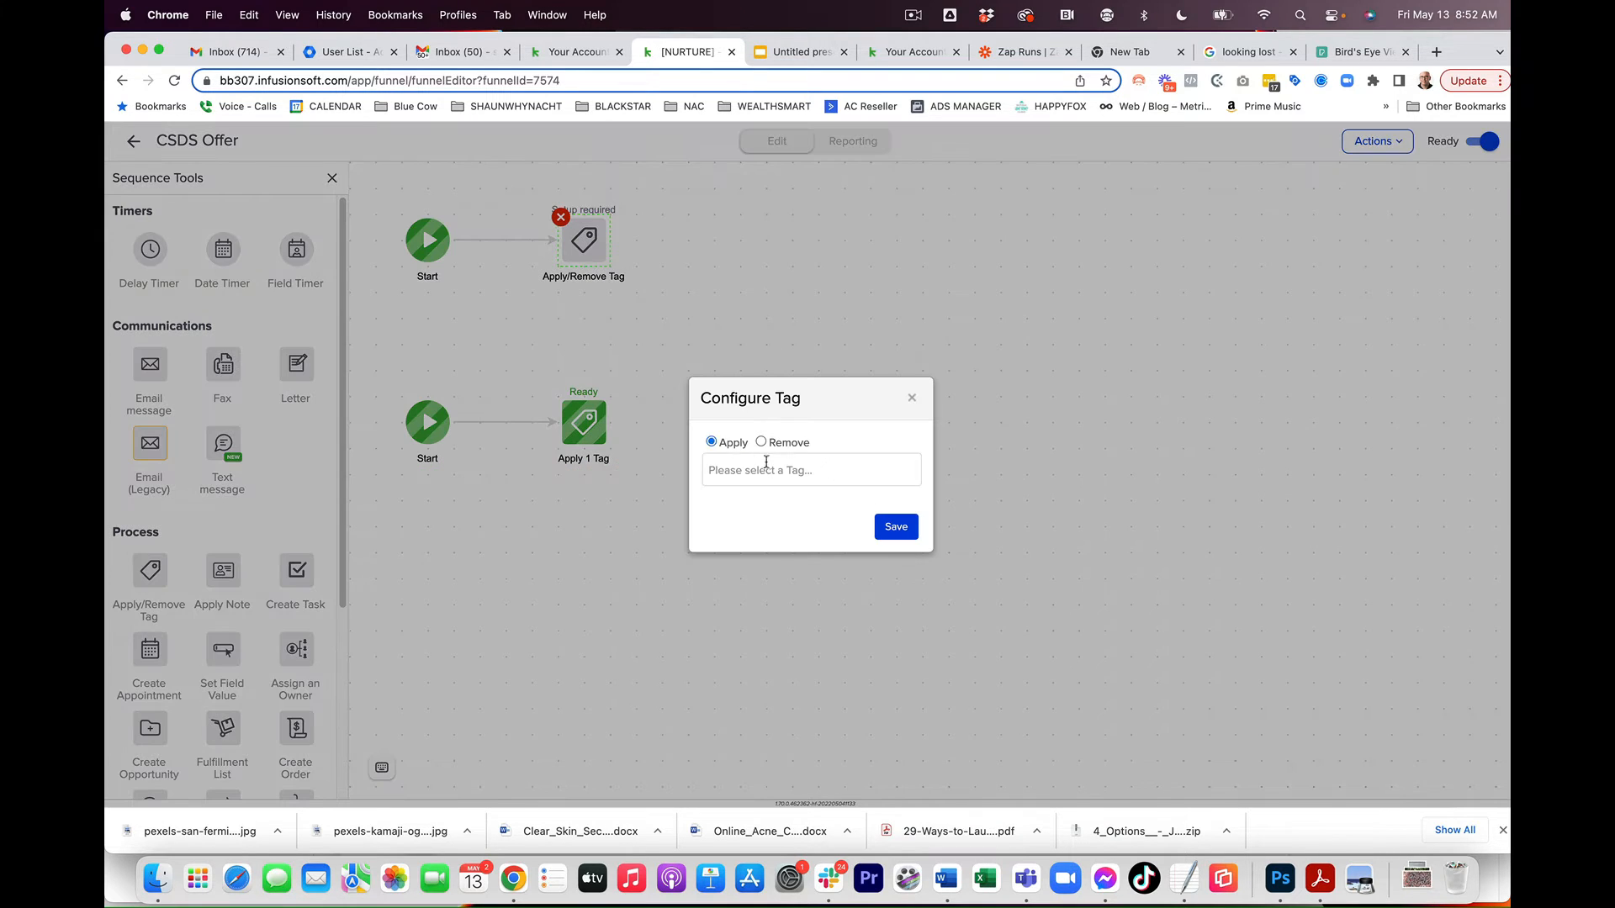
click(770, 475)
text(C)
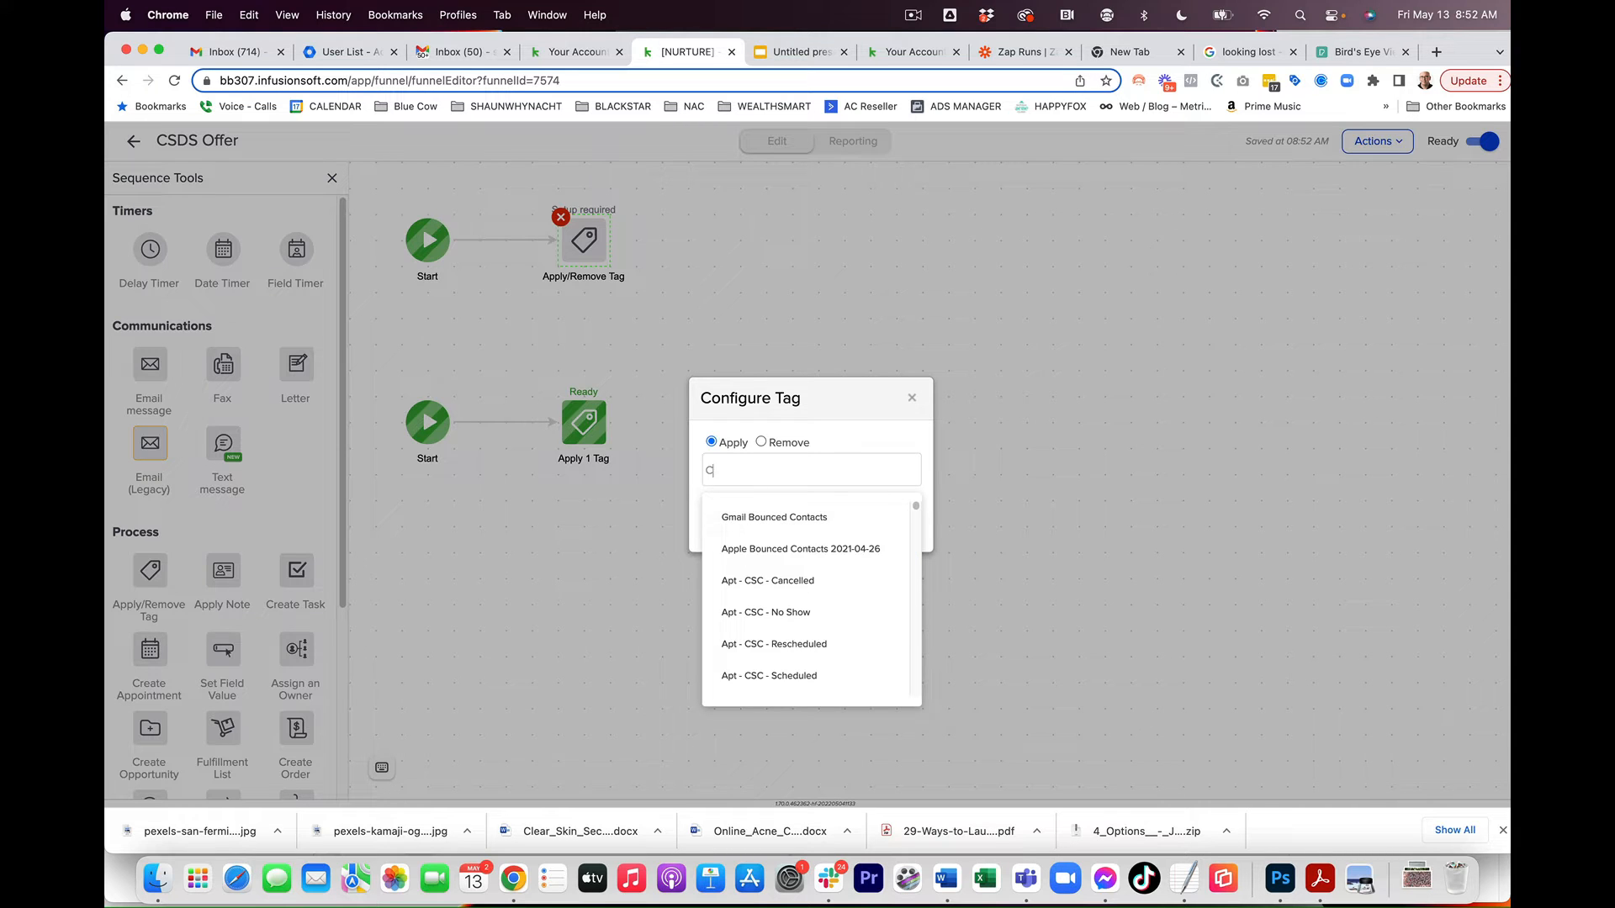
text(SDS Offer)
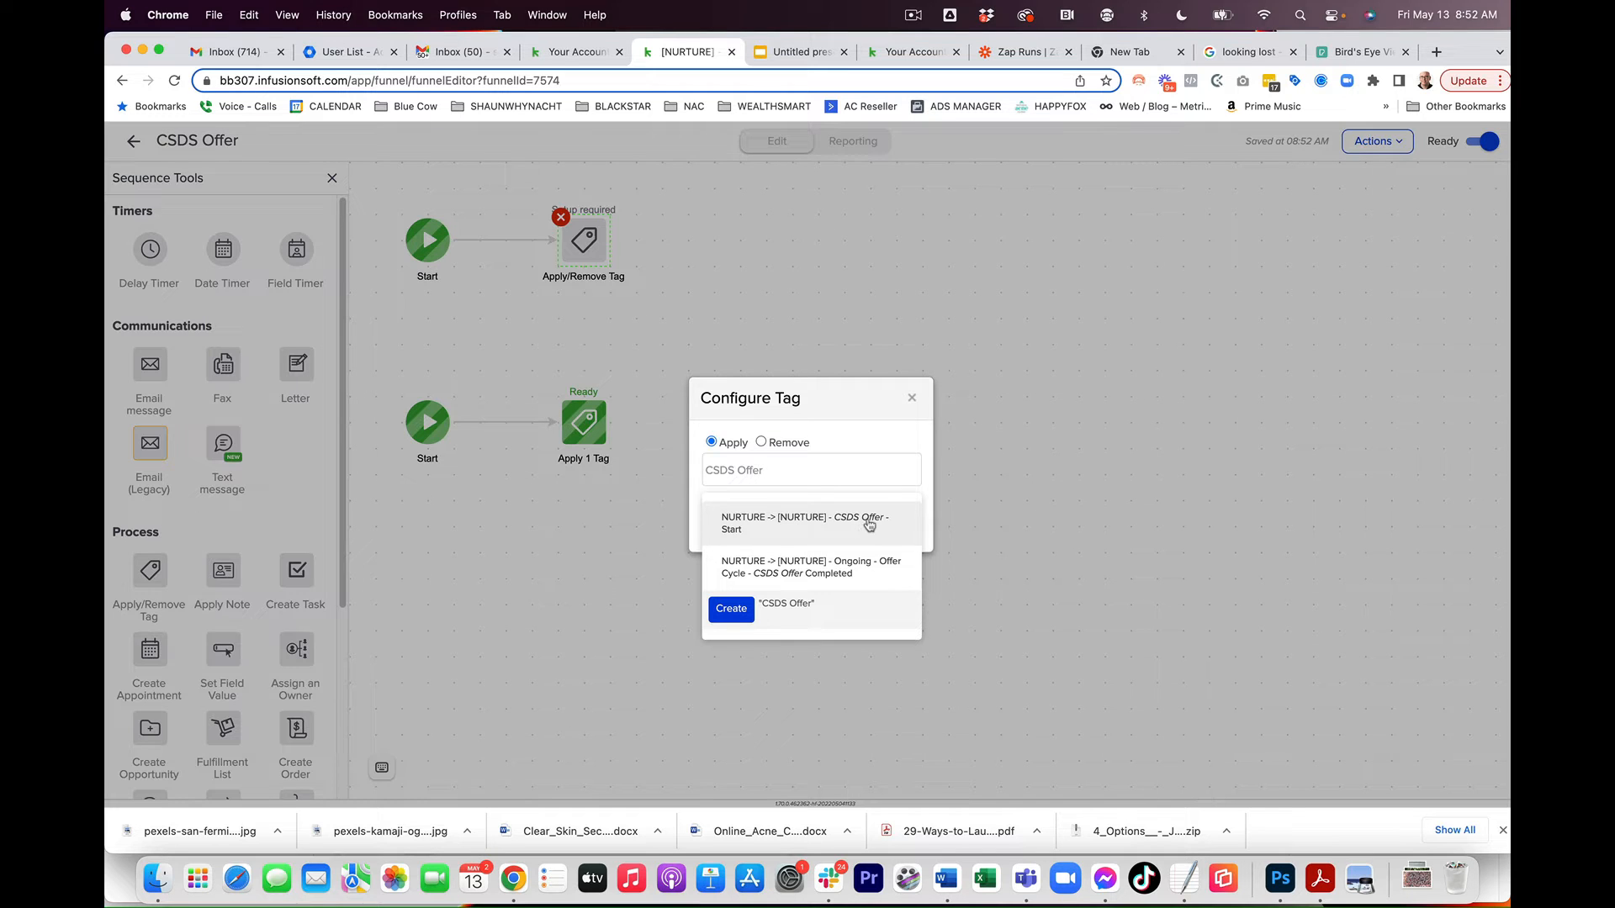
click(768, 526)
click(899, 543)
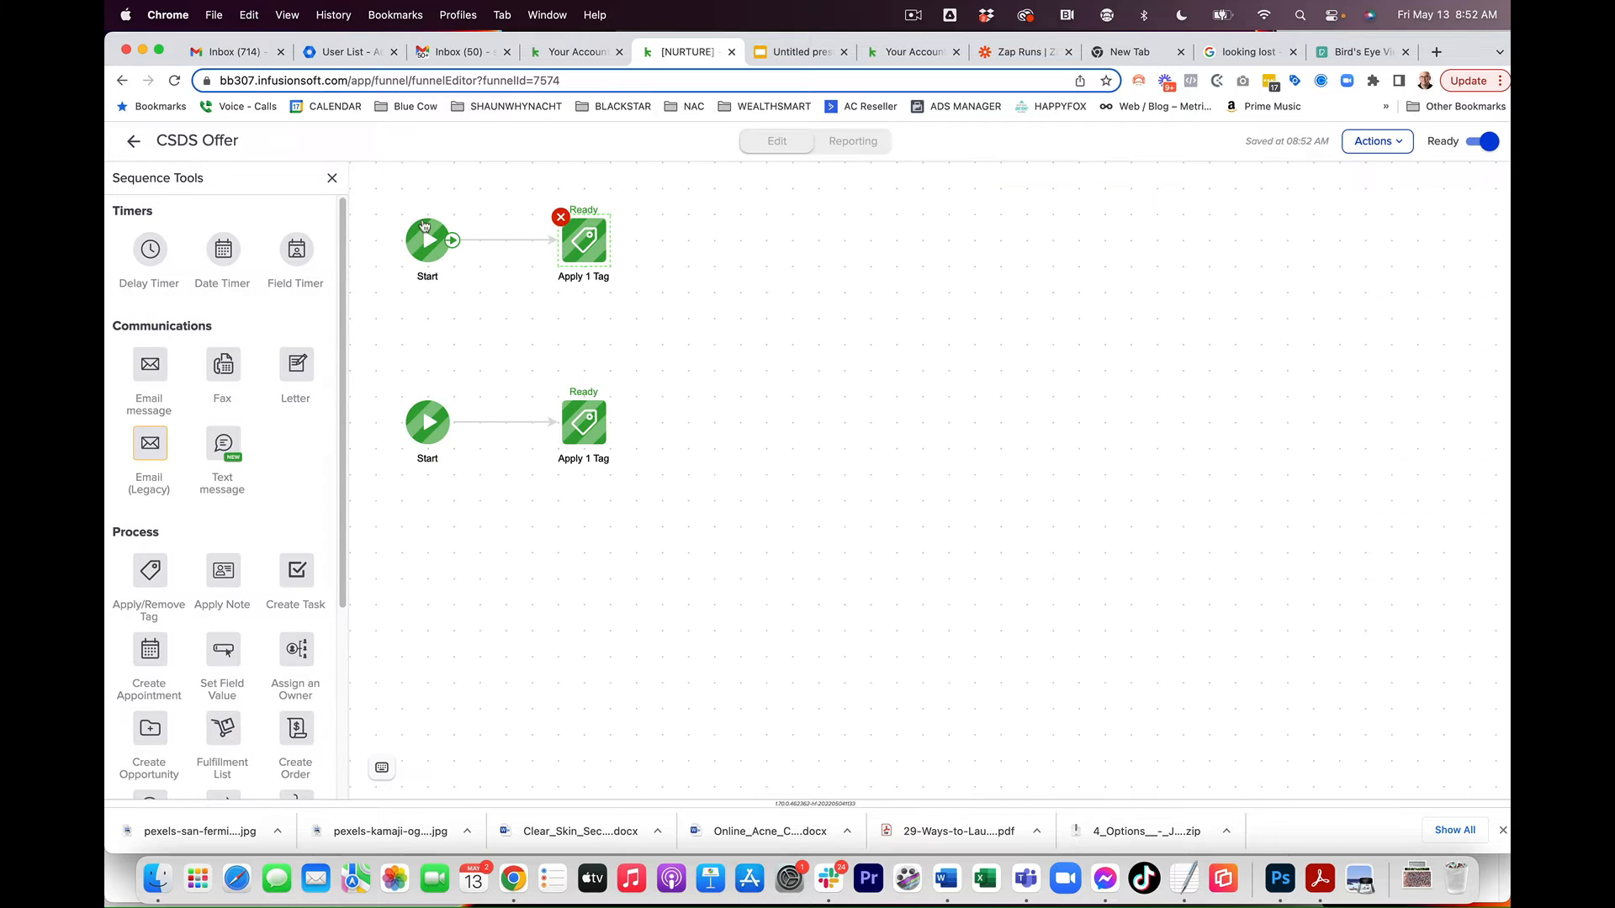
click(137, 142)
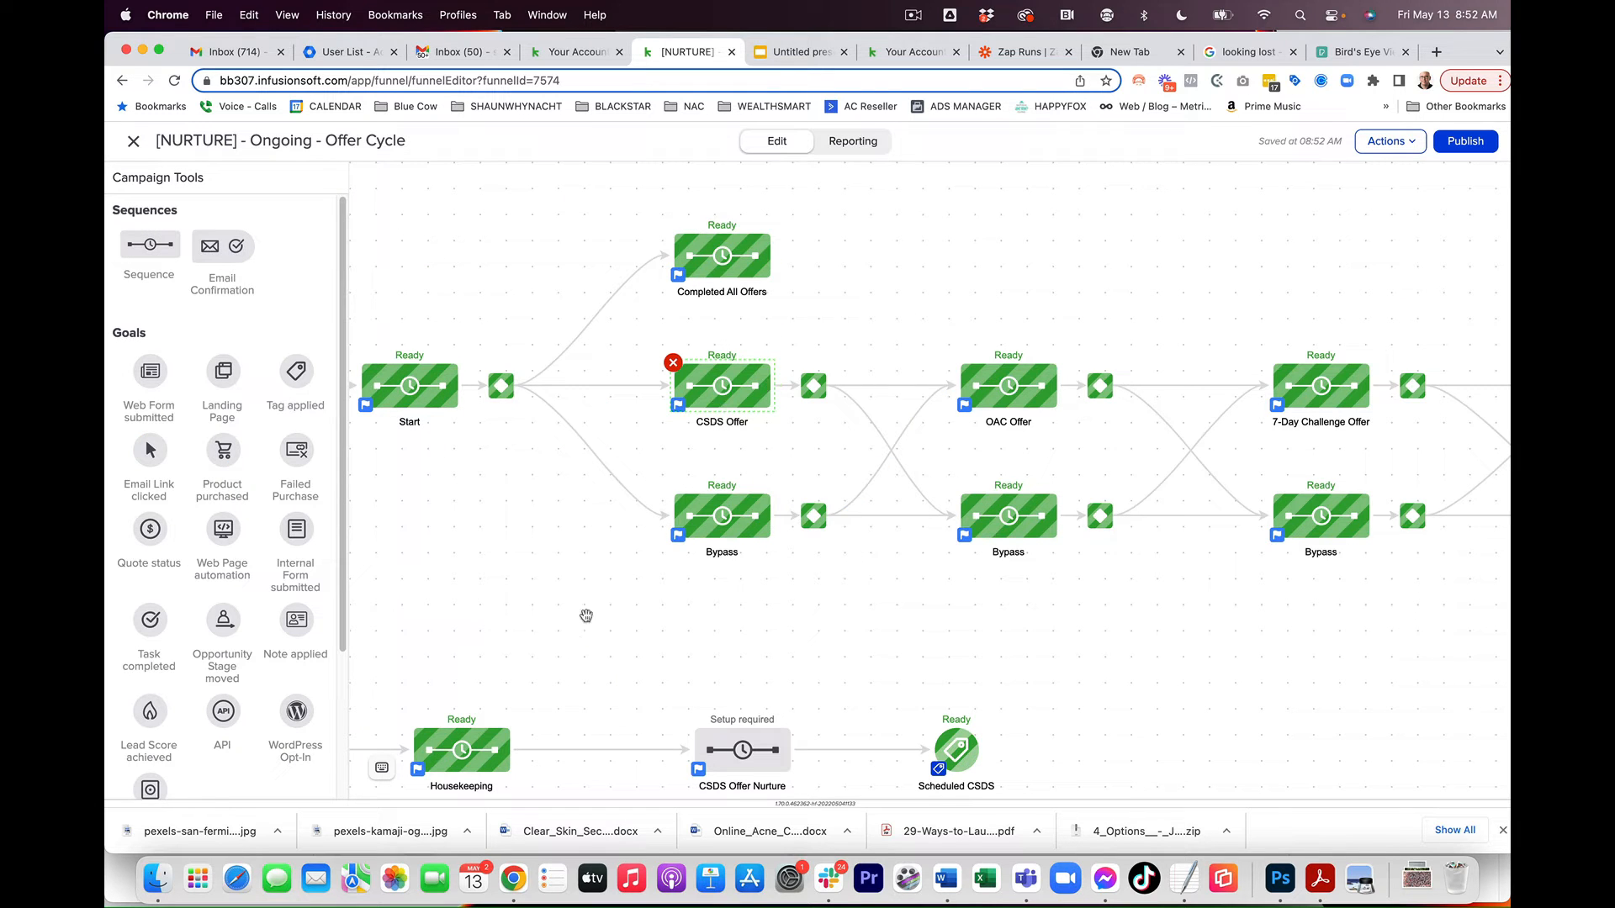
Step: Inspect the tag-applied goal configuration of the CSDS Offer Start goal
scroll(547, 623, down, 7)
scroll(548, 624, left, 7)
right_click(544, 464)
click(589, 473)
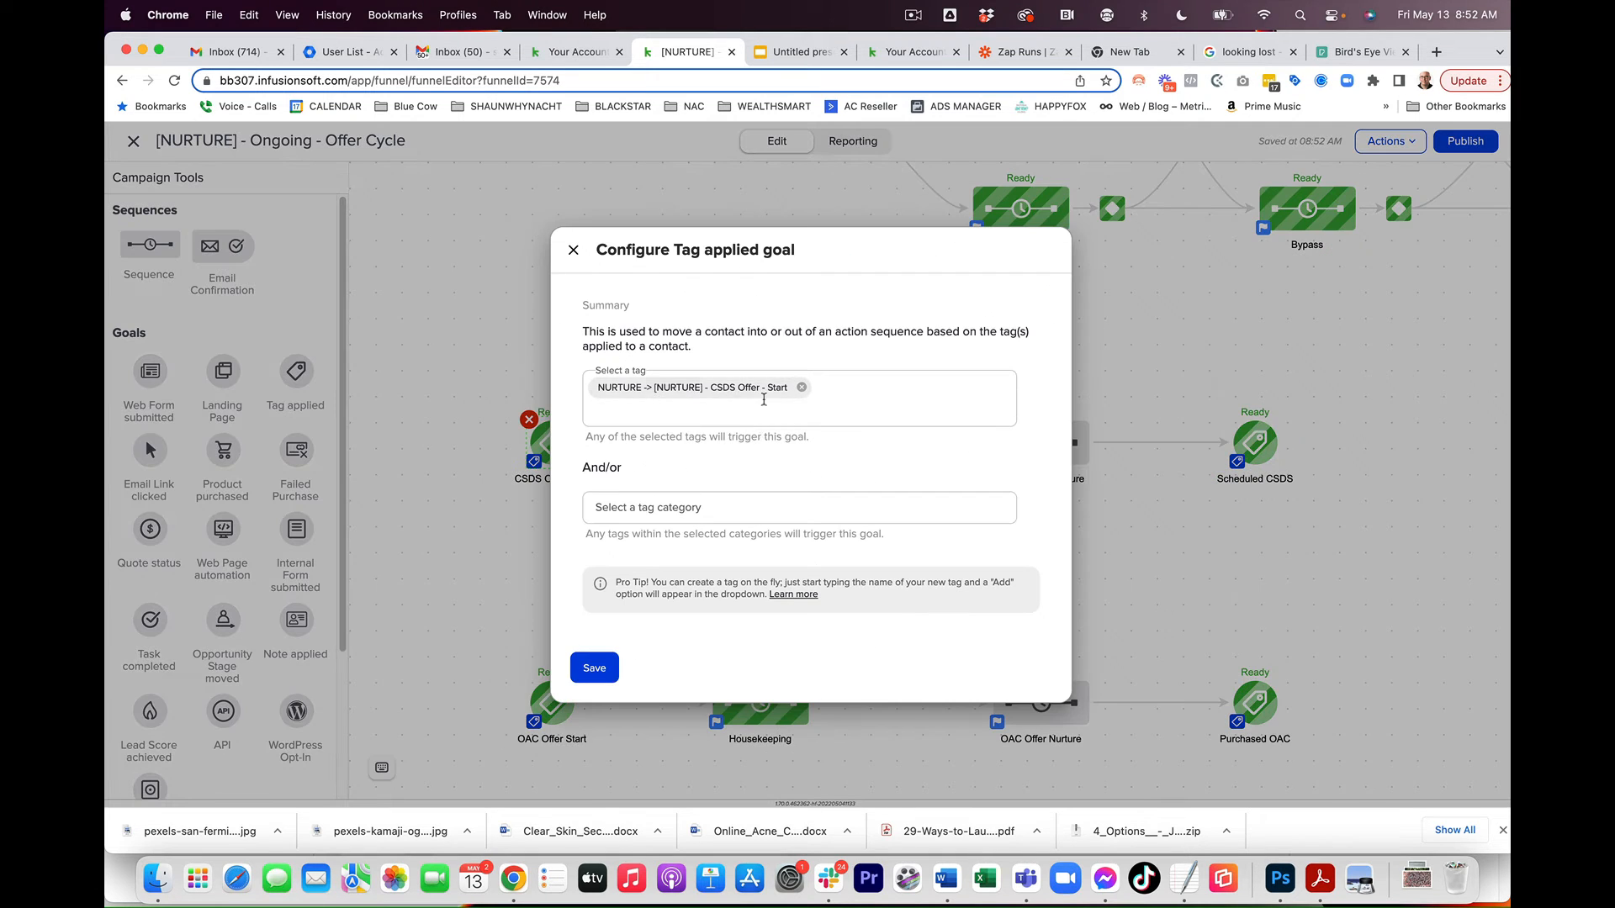
click(573, 250)
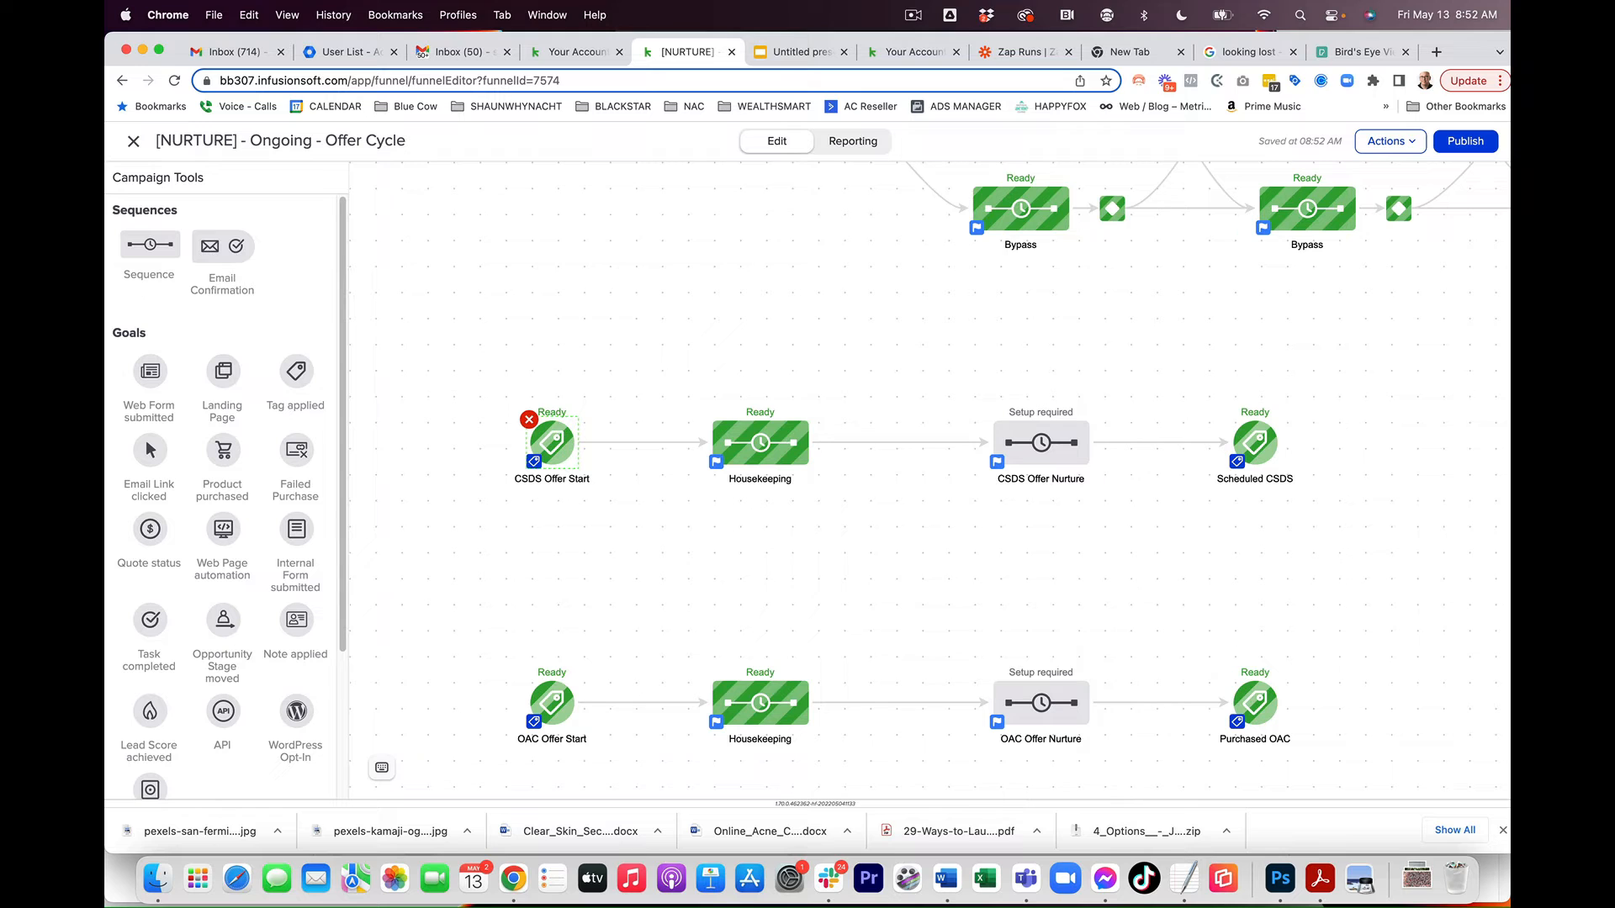
Step: Open the Housekeeping sequence and inspect its remove-tag and apply-tag steps
double_click(742, 454)
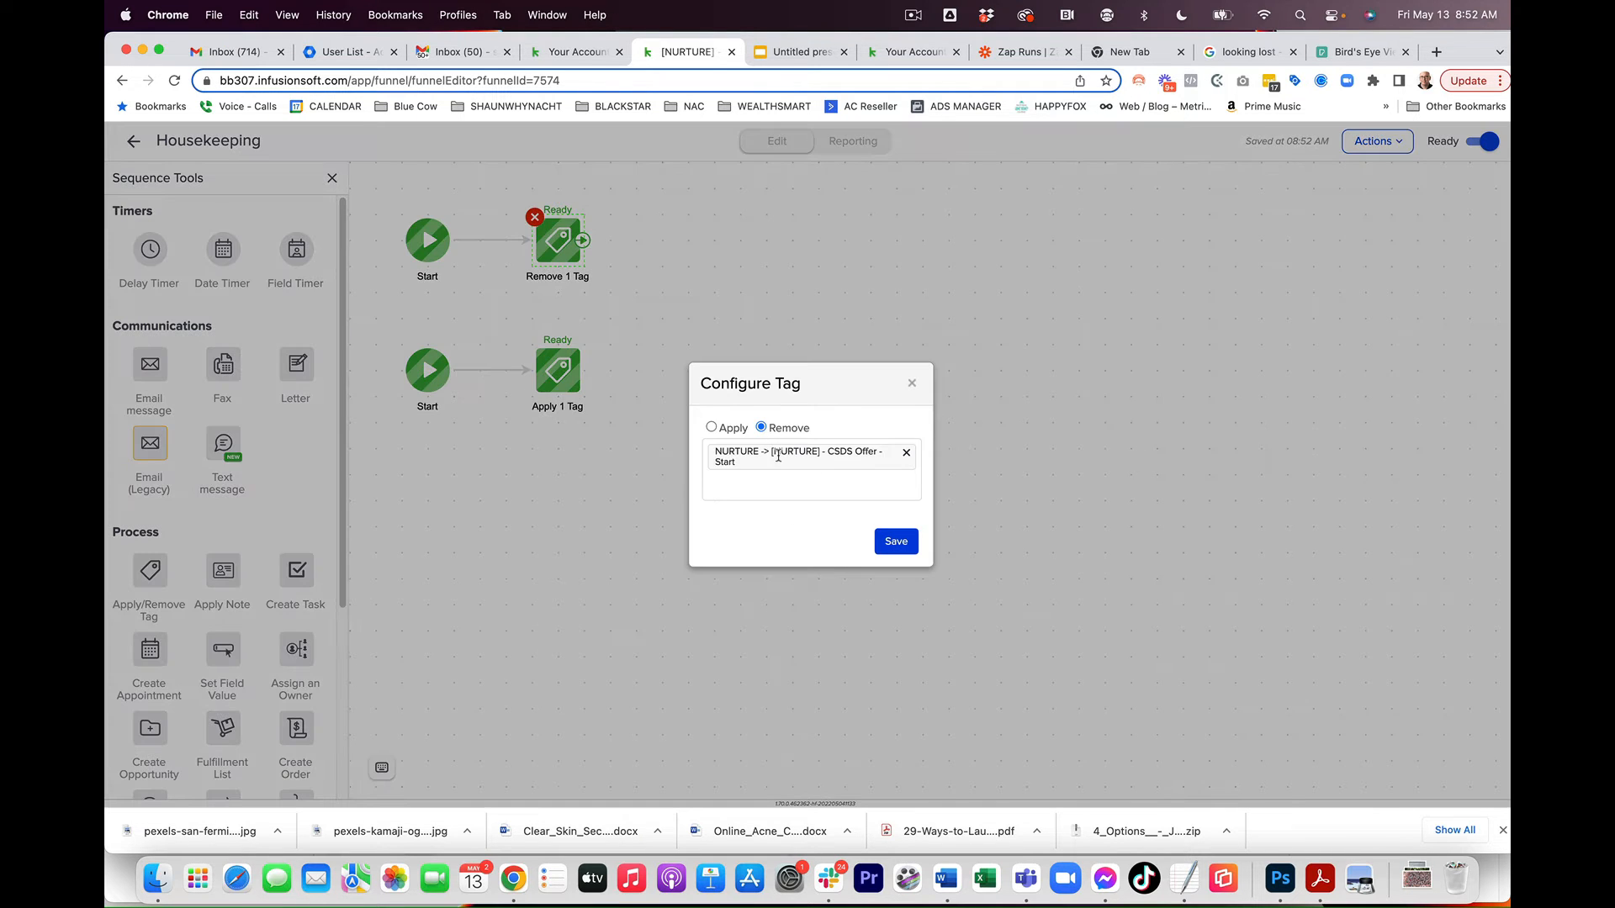
click(912, 383)
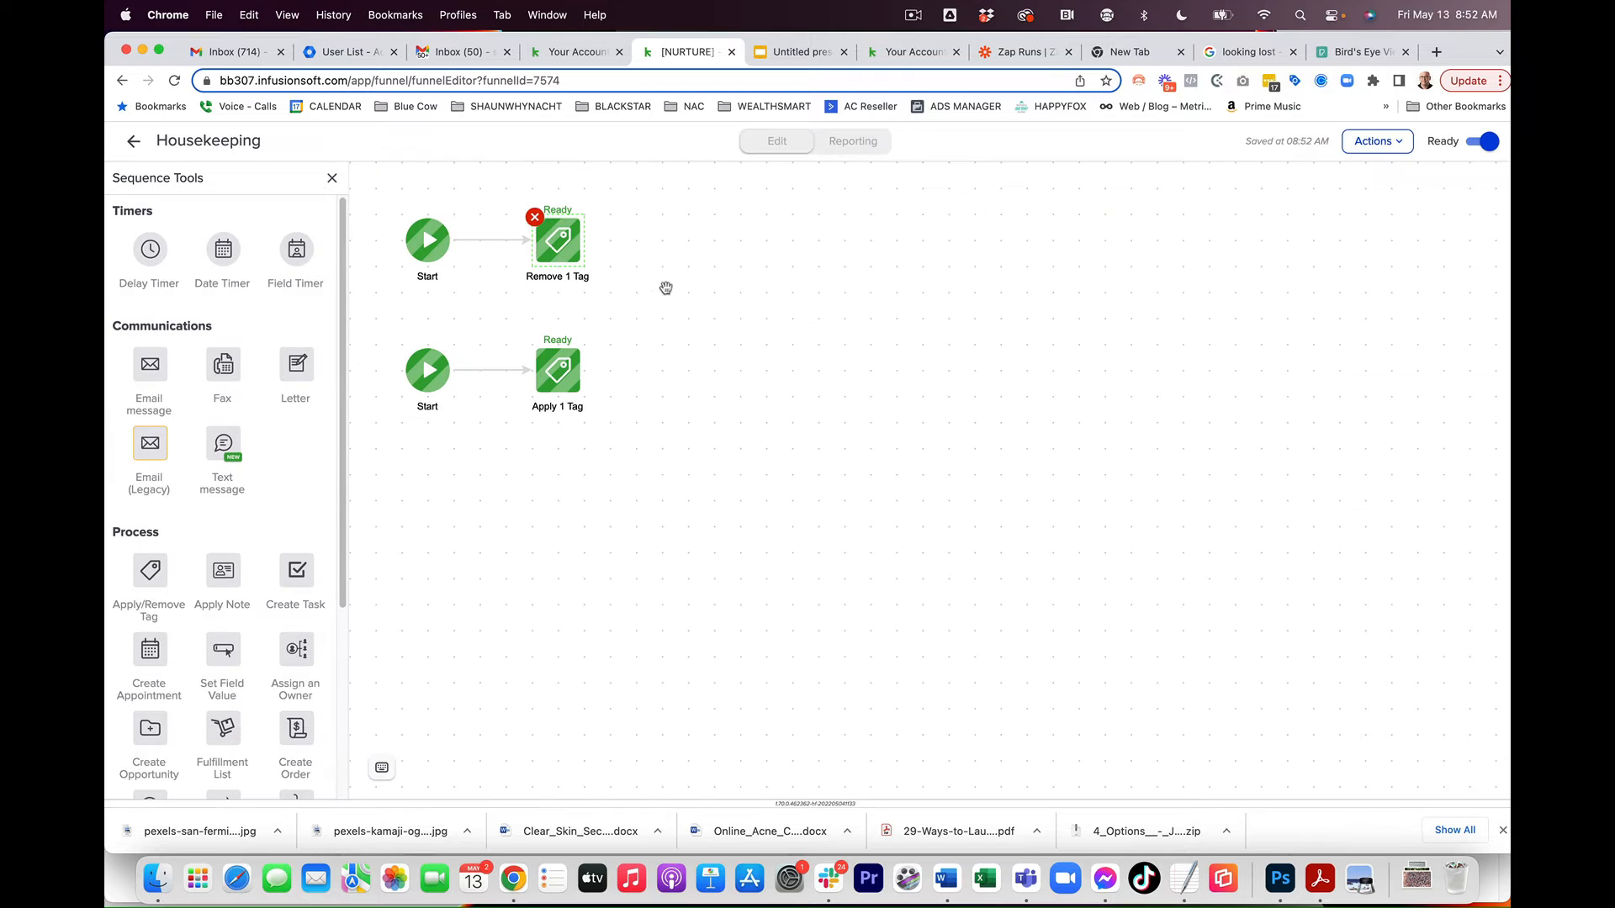
double_click(566, 379)
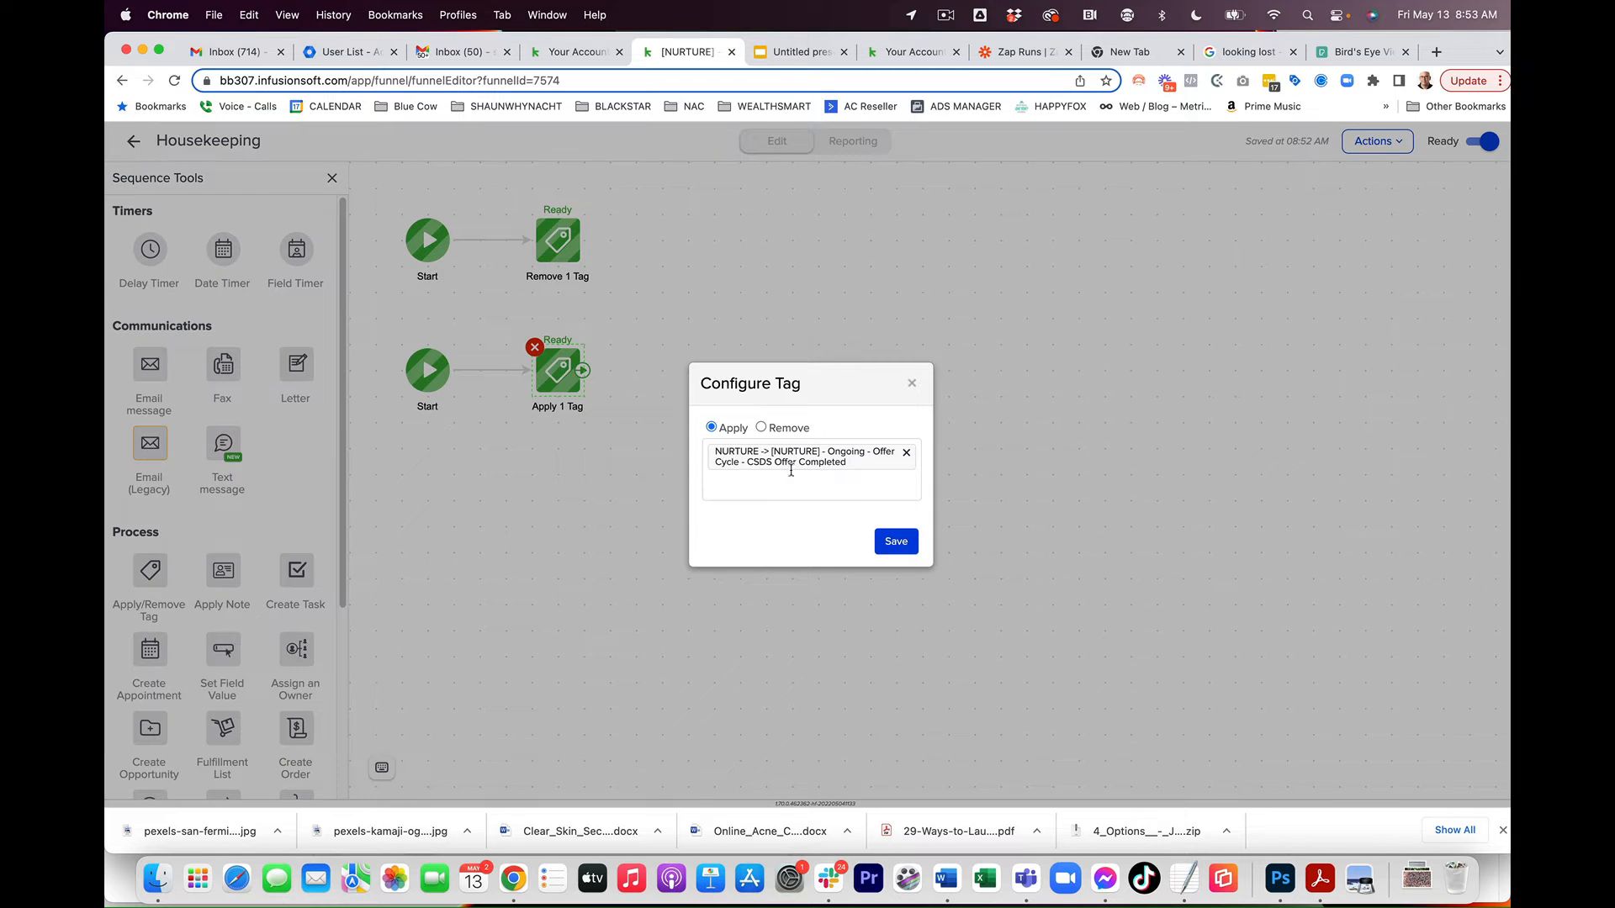
Step: Close the Housekeeping tag configuration and return to the Offer Cycle campaign canvas
click(913, 384)
click(757, 430)
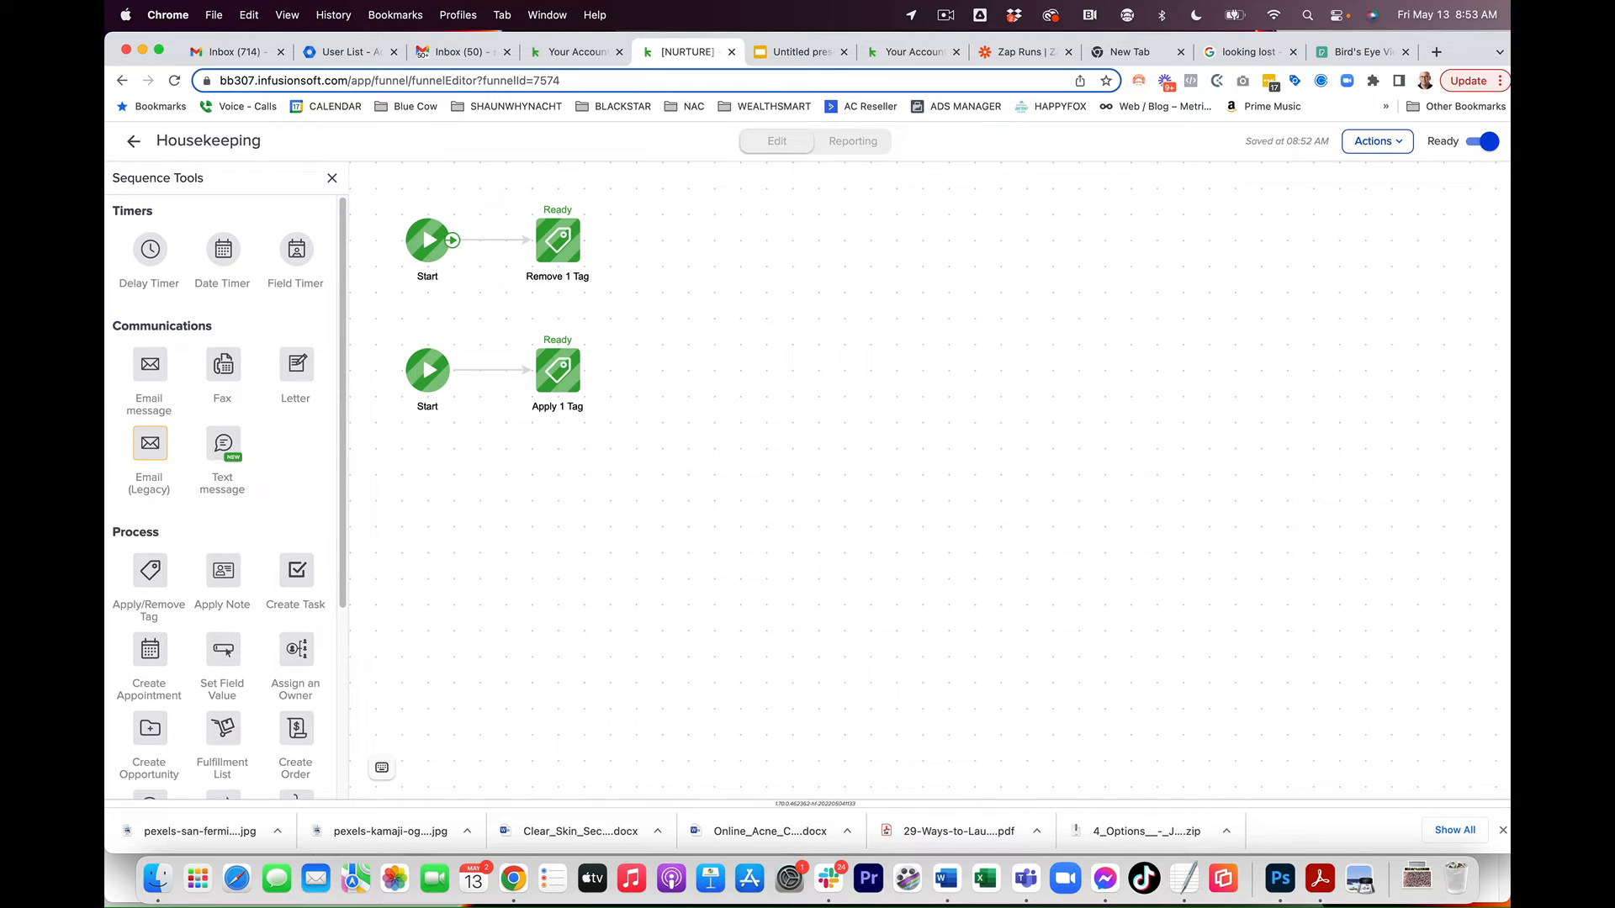
click(135, 143)
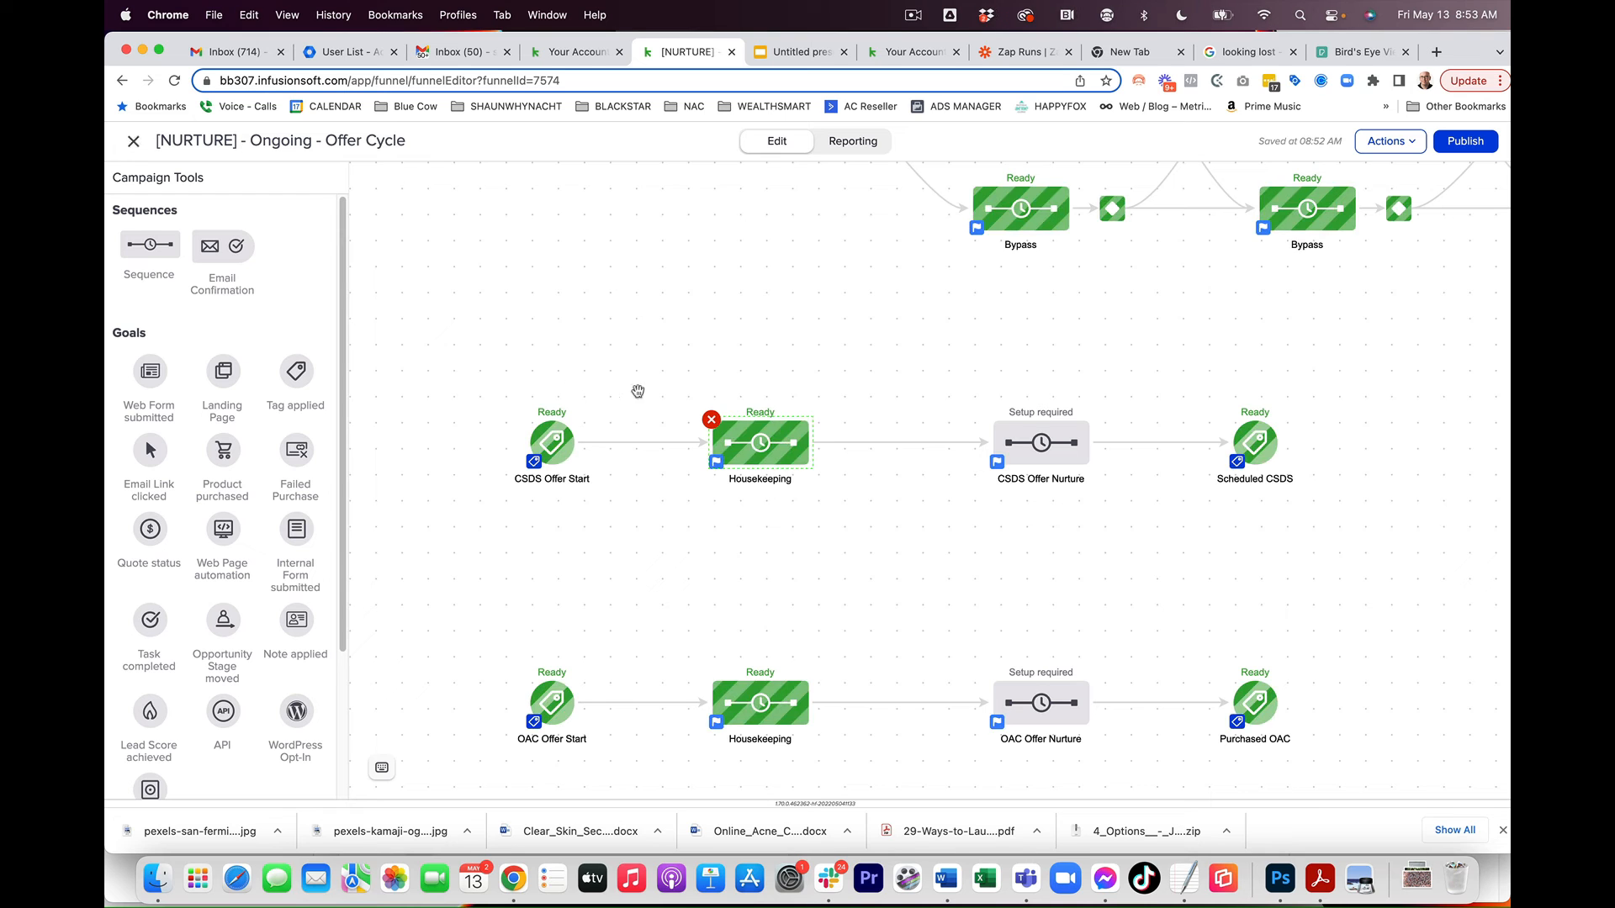
Step: Open the CSDS Offer Nurture sequence and inspect its Apply to Restart Cycle tag step
drag(930, 552, 594, 498)
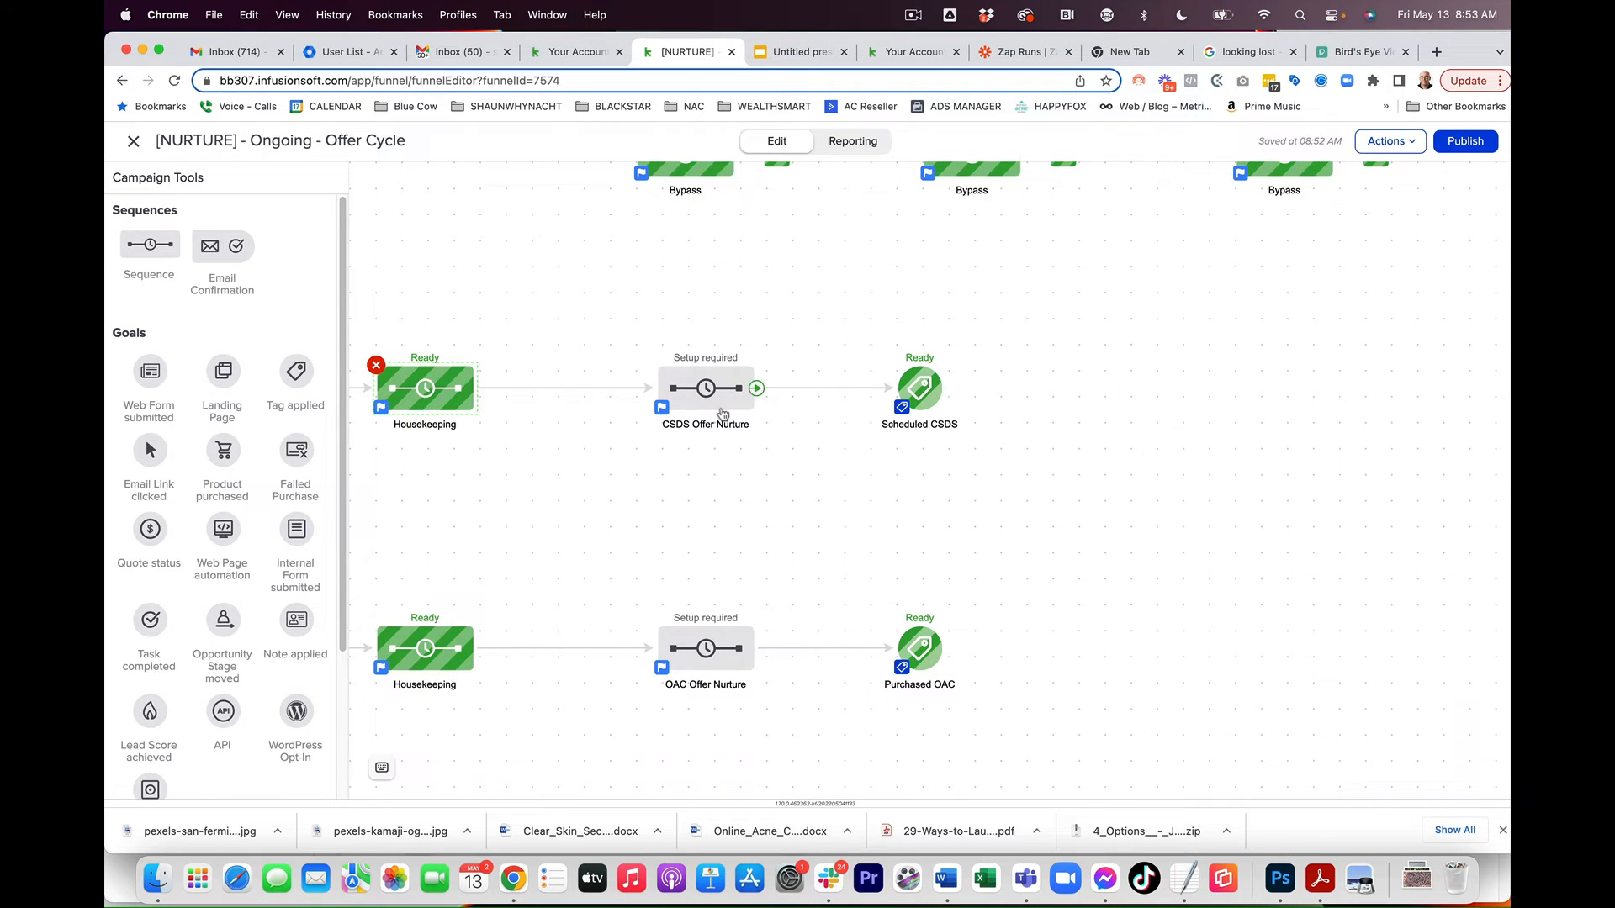
double_click(695, 388)
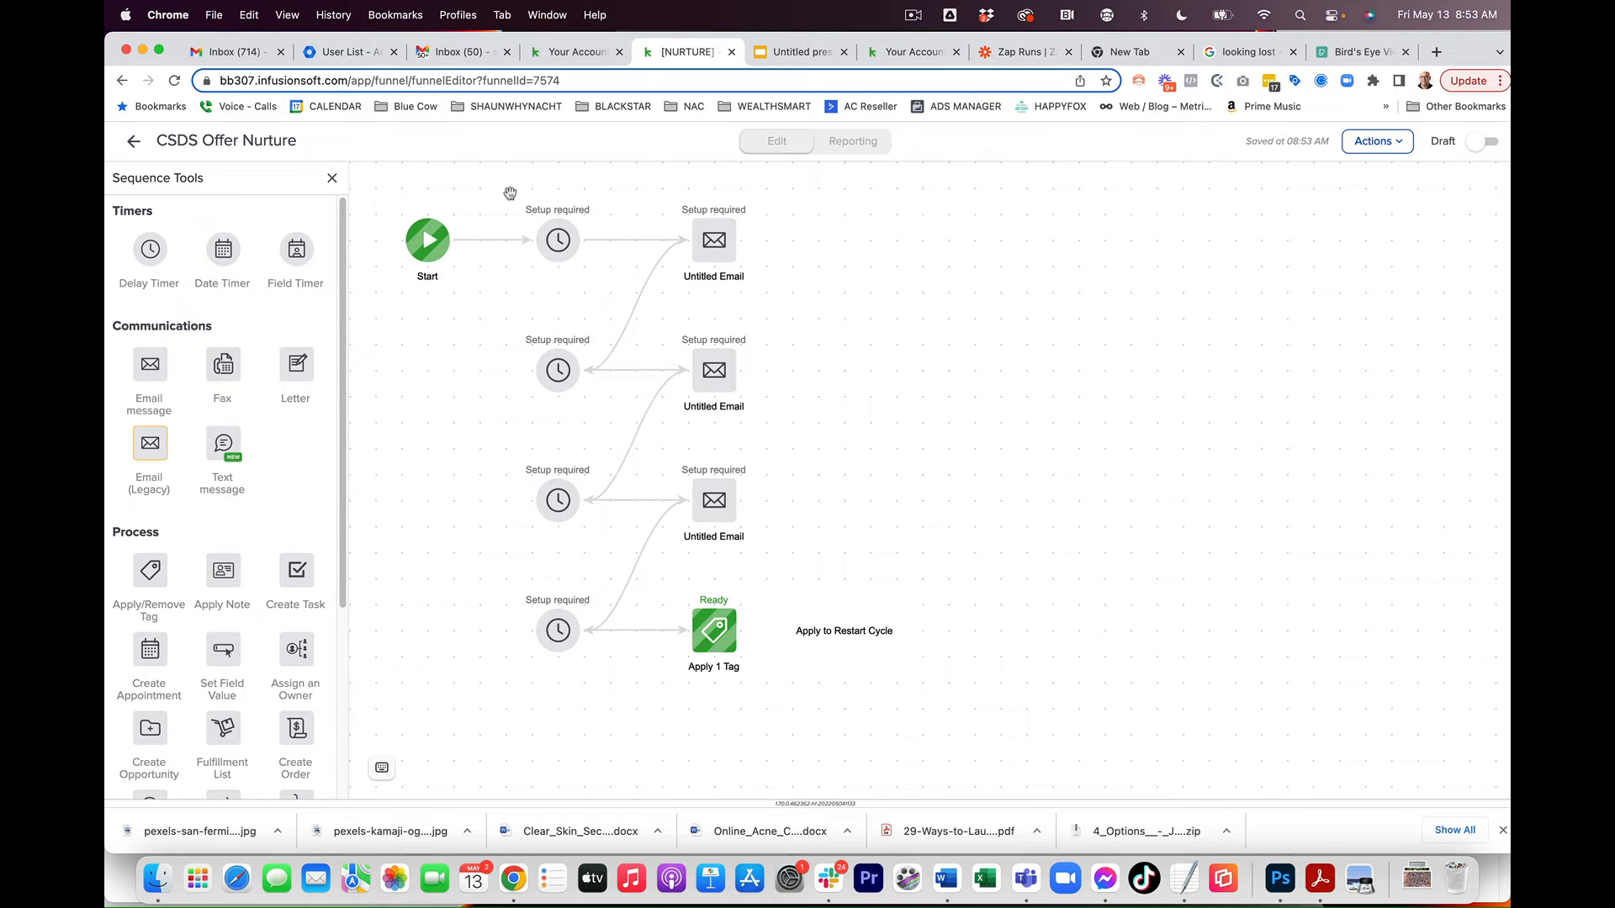
double_click(713, 648)
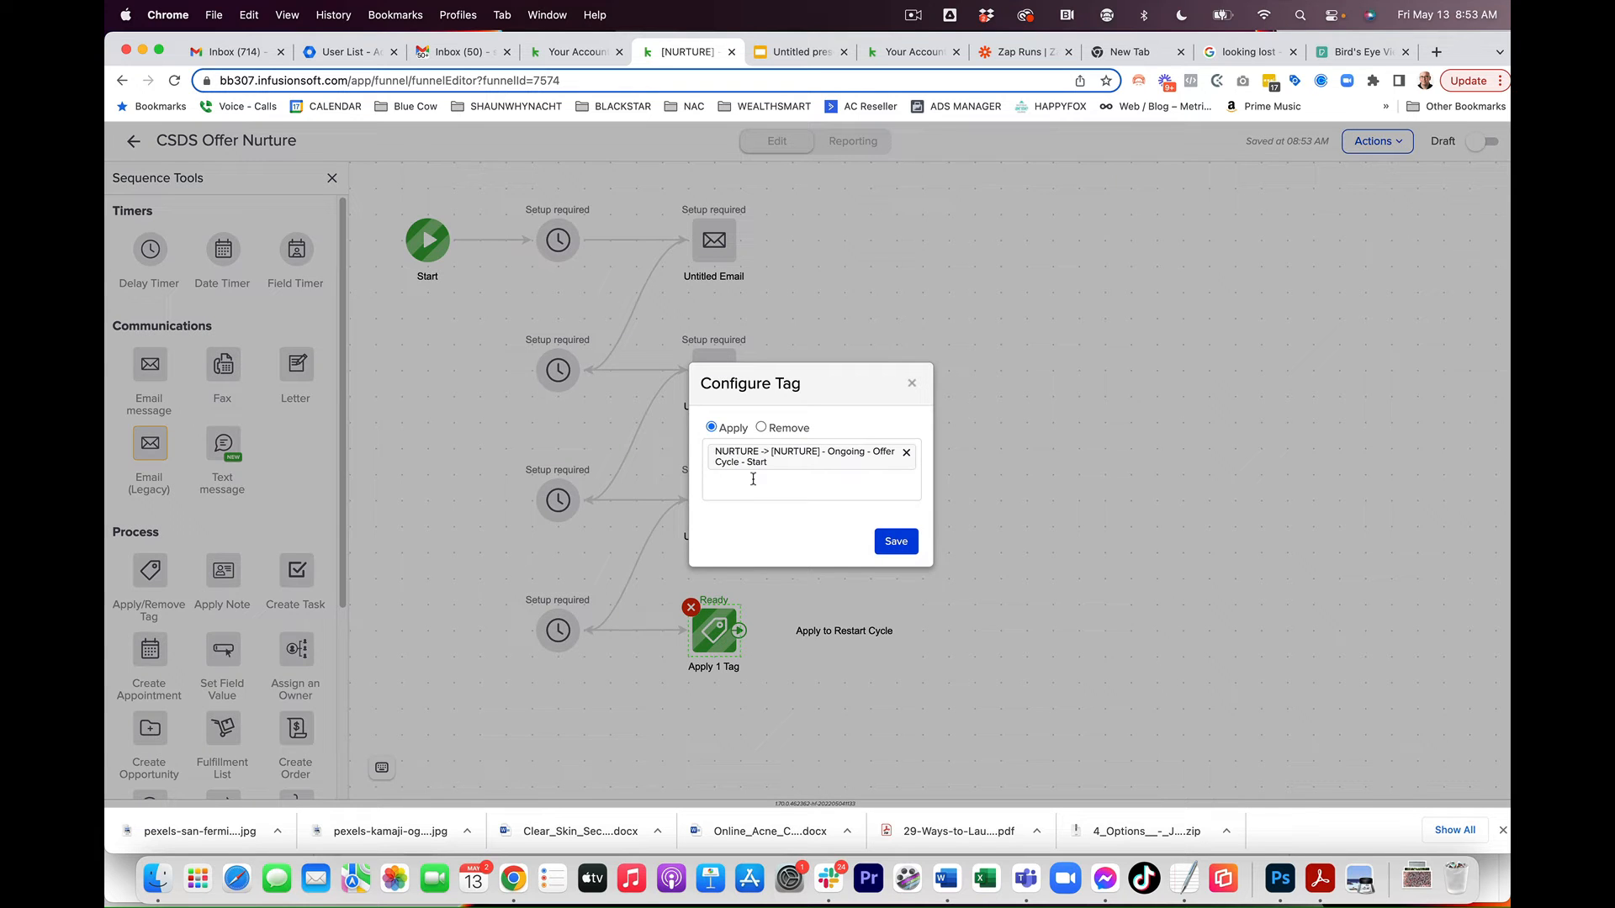
click(912, 383)
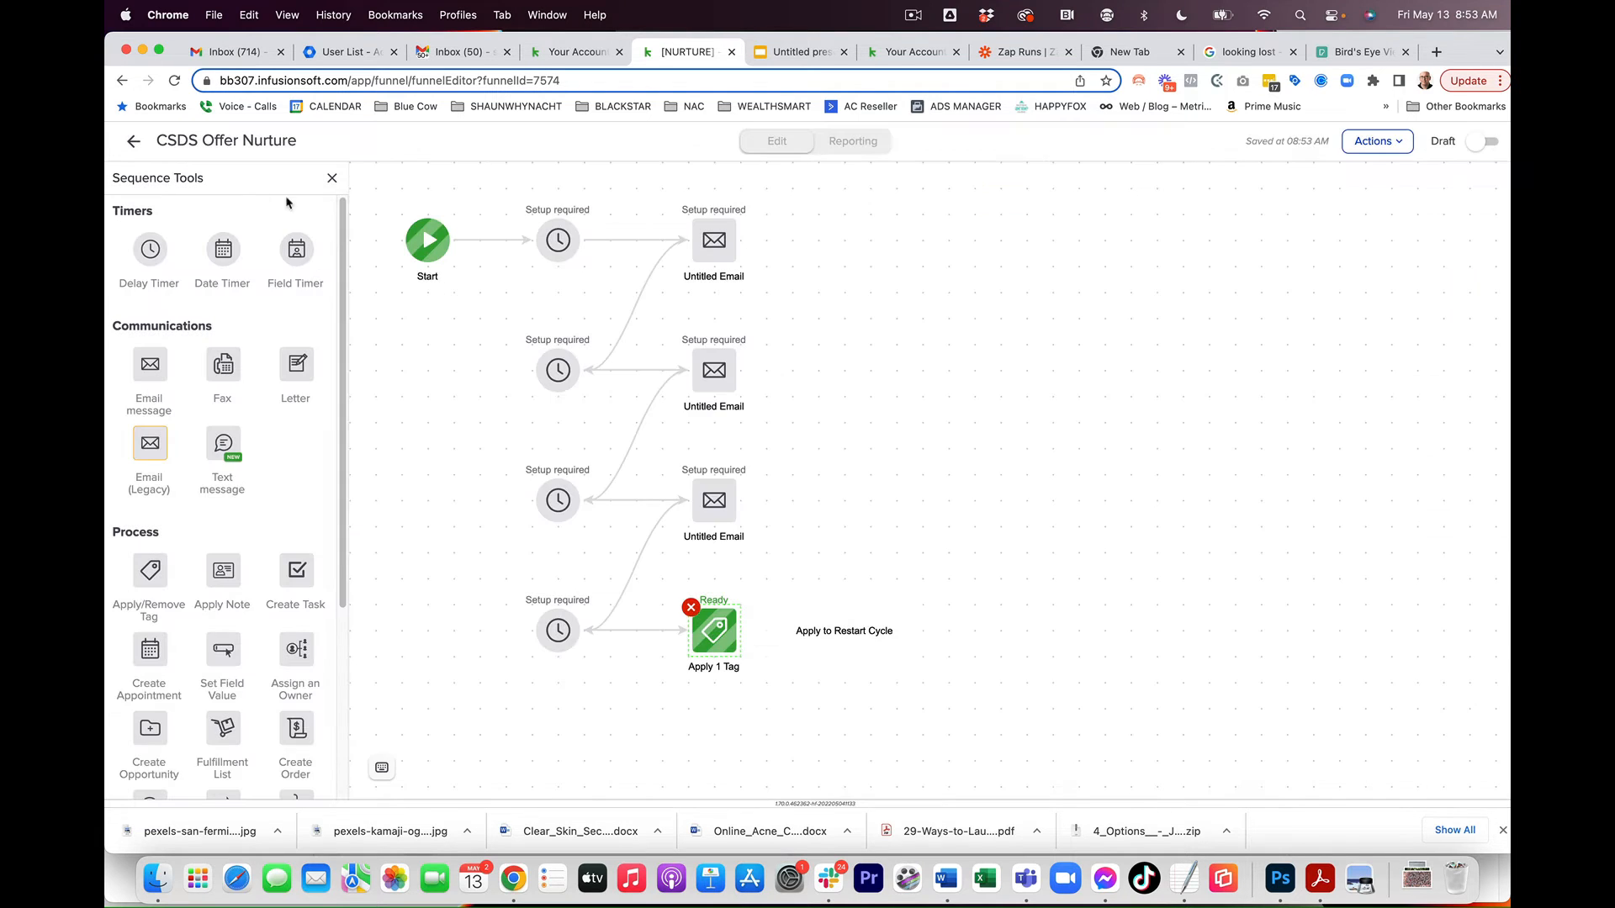
click(132, 150)
Step: Browse the campaign's offer sequences and open the Completed All Offers sequence to inspect it
drag(560, 485, 1000, 746)
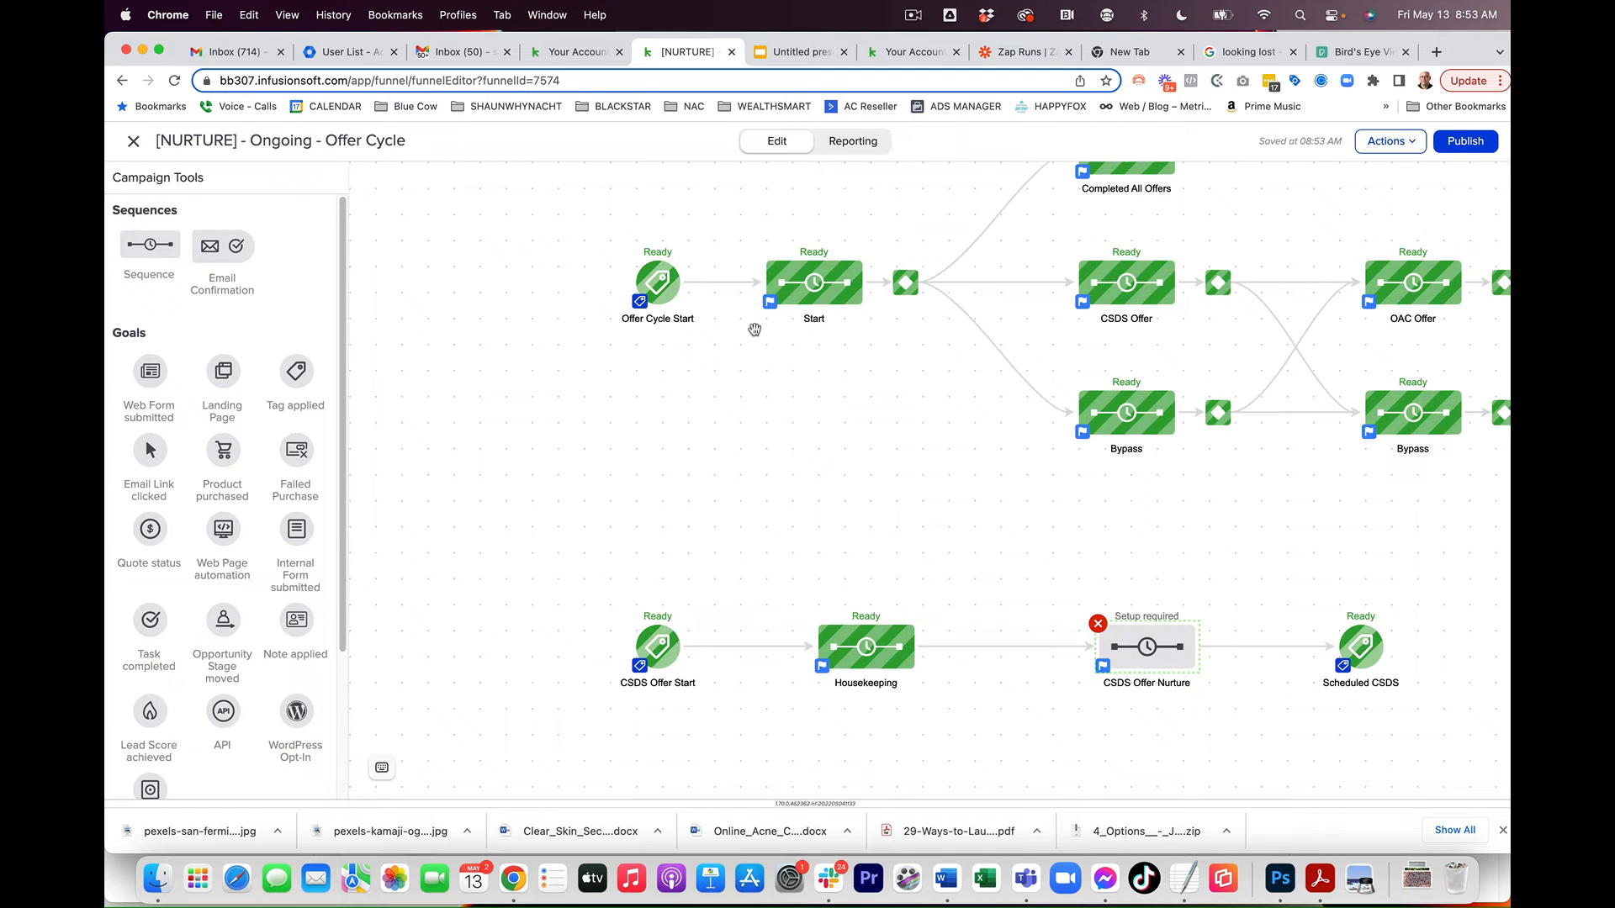
drag(869, 462, 609, 223)
scroll(1299, 544, down, 3)
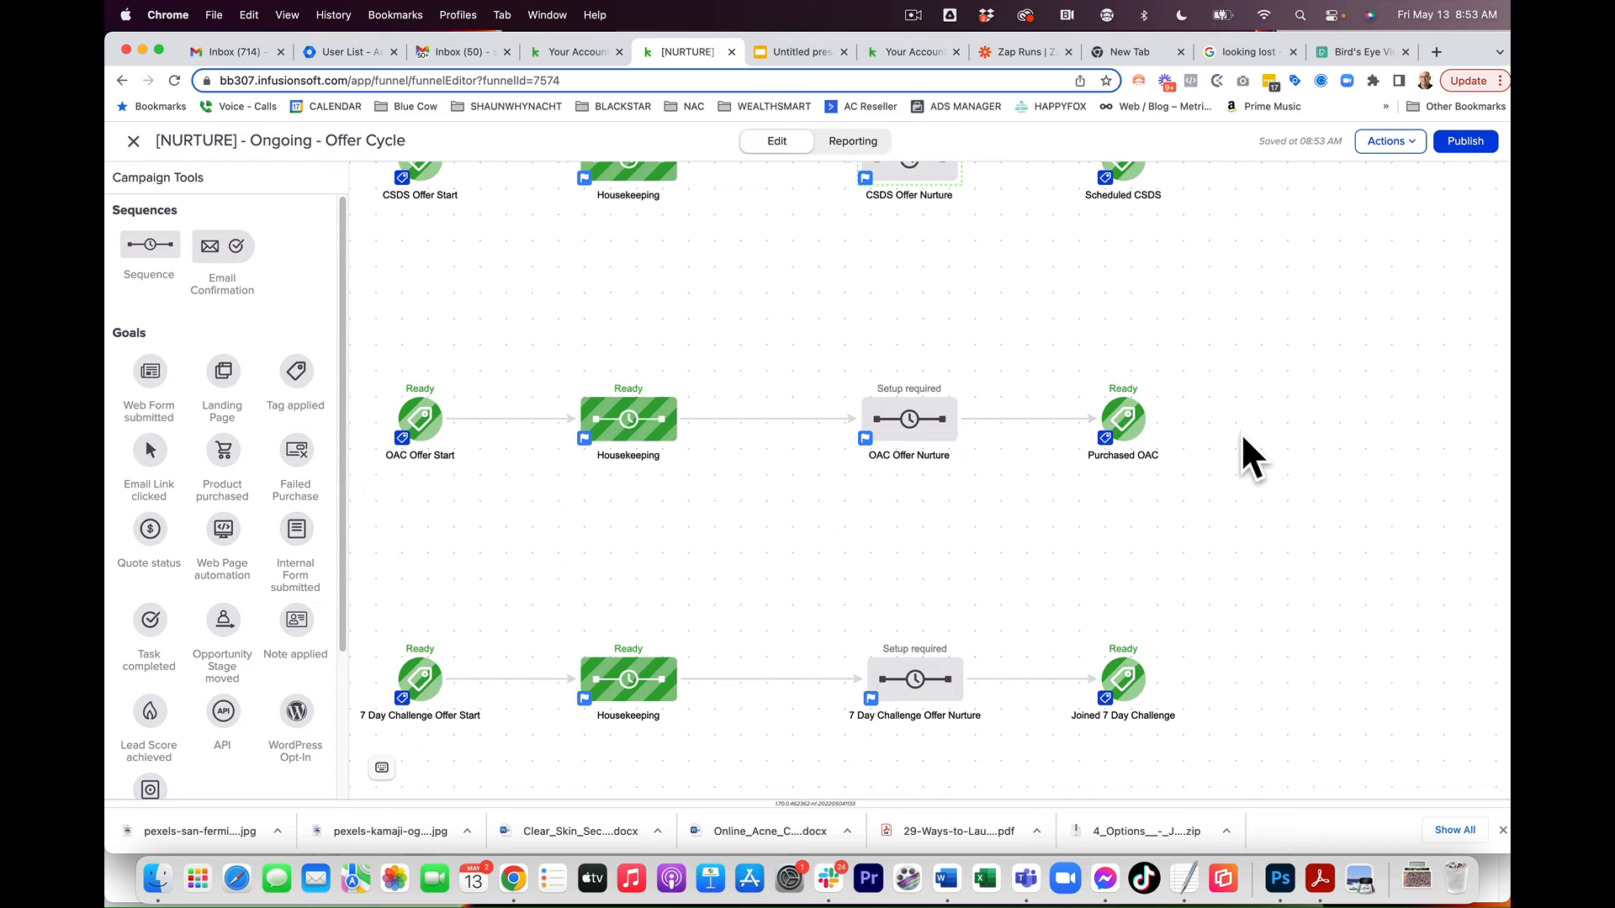
scroll(1337, 447, up, 7)
scroll(1338, 447, right, 5)
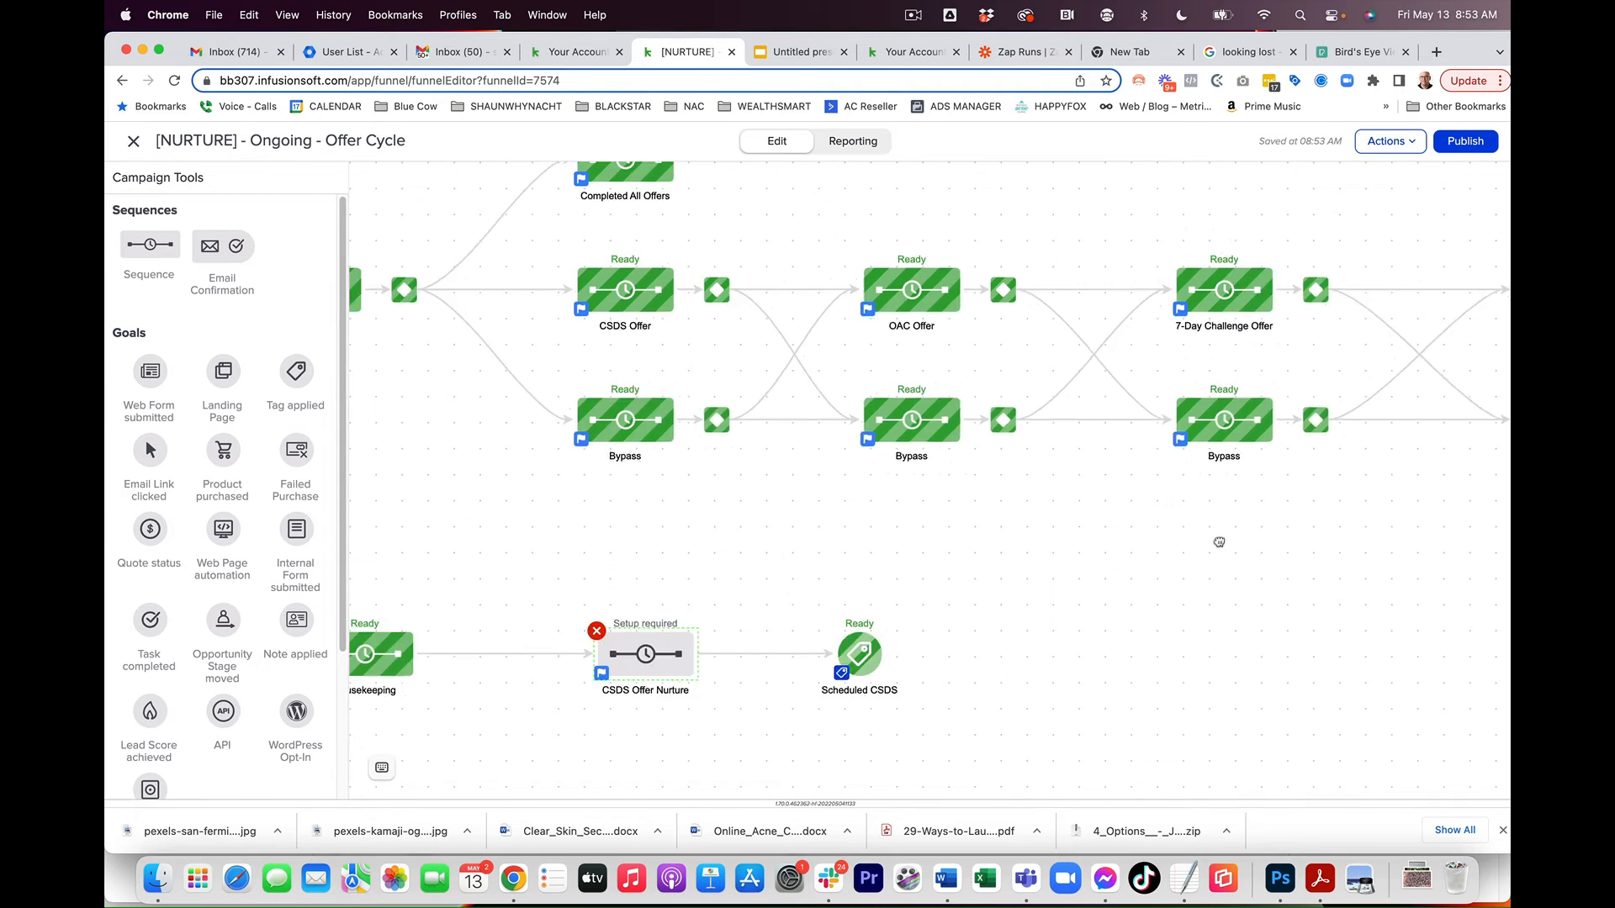
drag(1301, 619, 1007, 631)
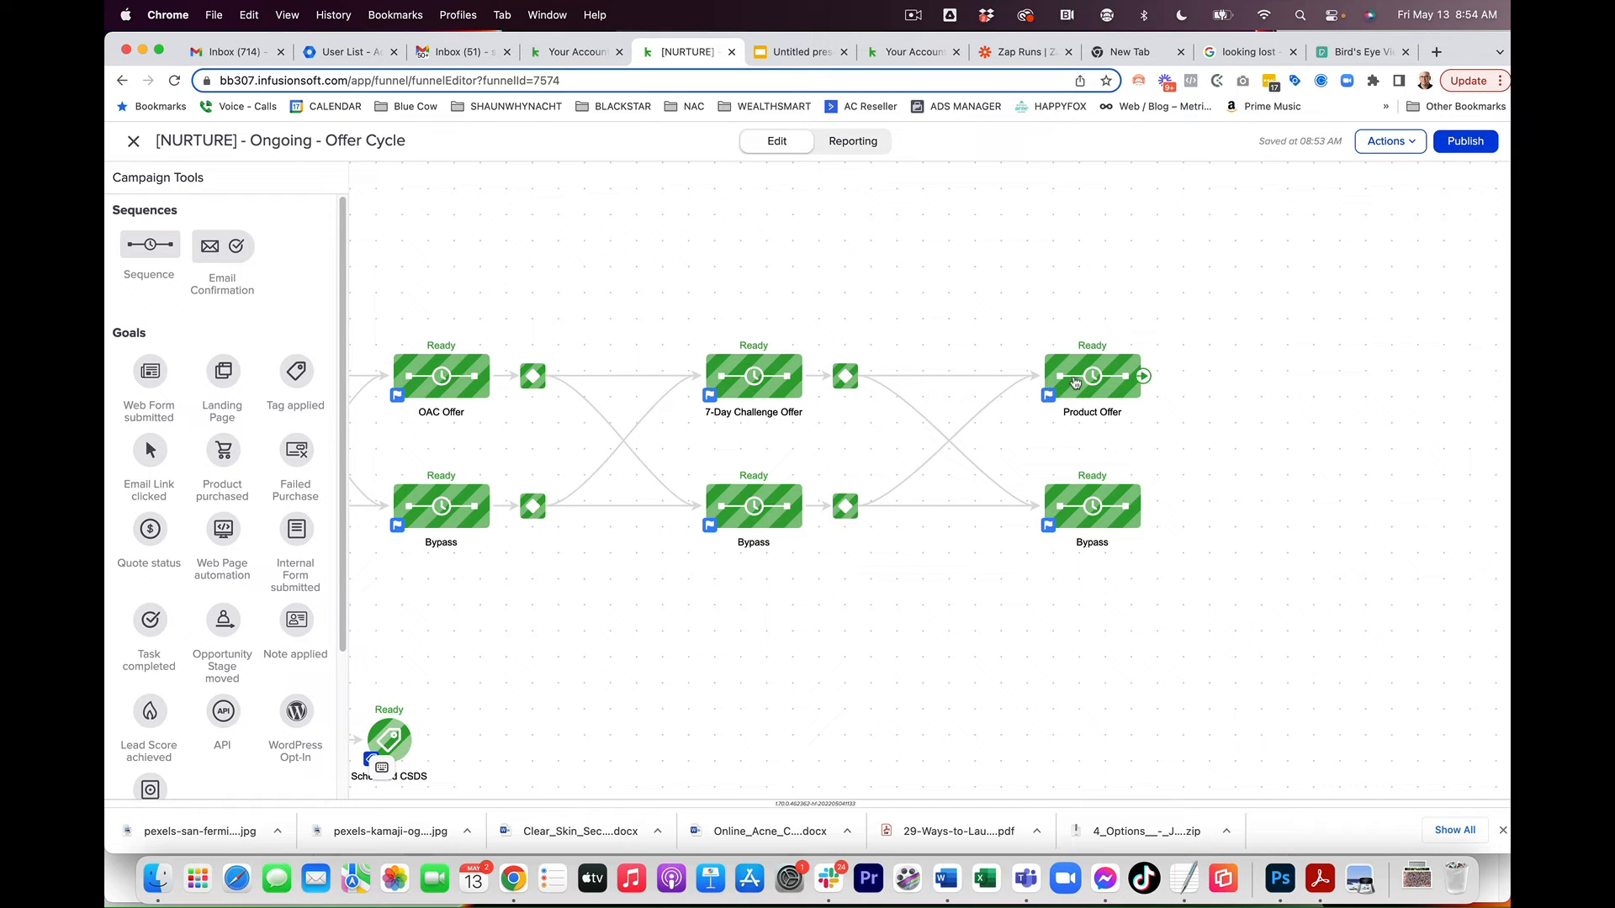
drag(717, 263, 1131, 382)
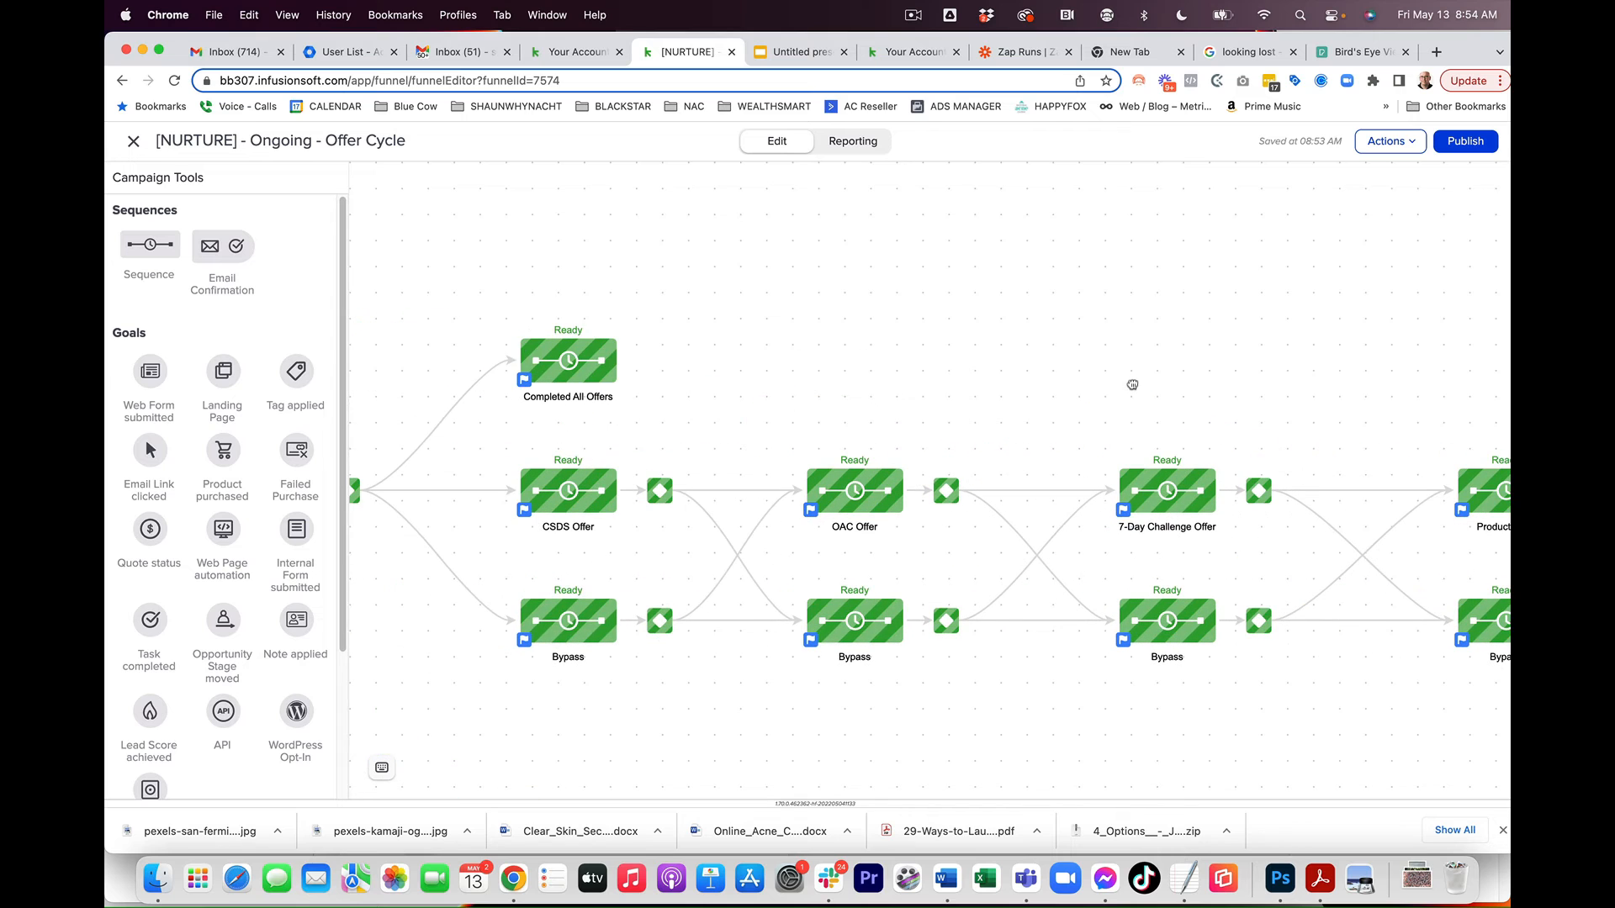
right_click(559, 366)
click(589, 376)
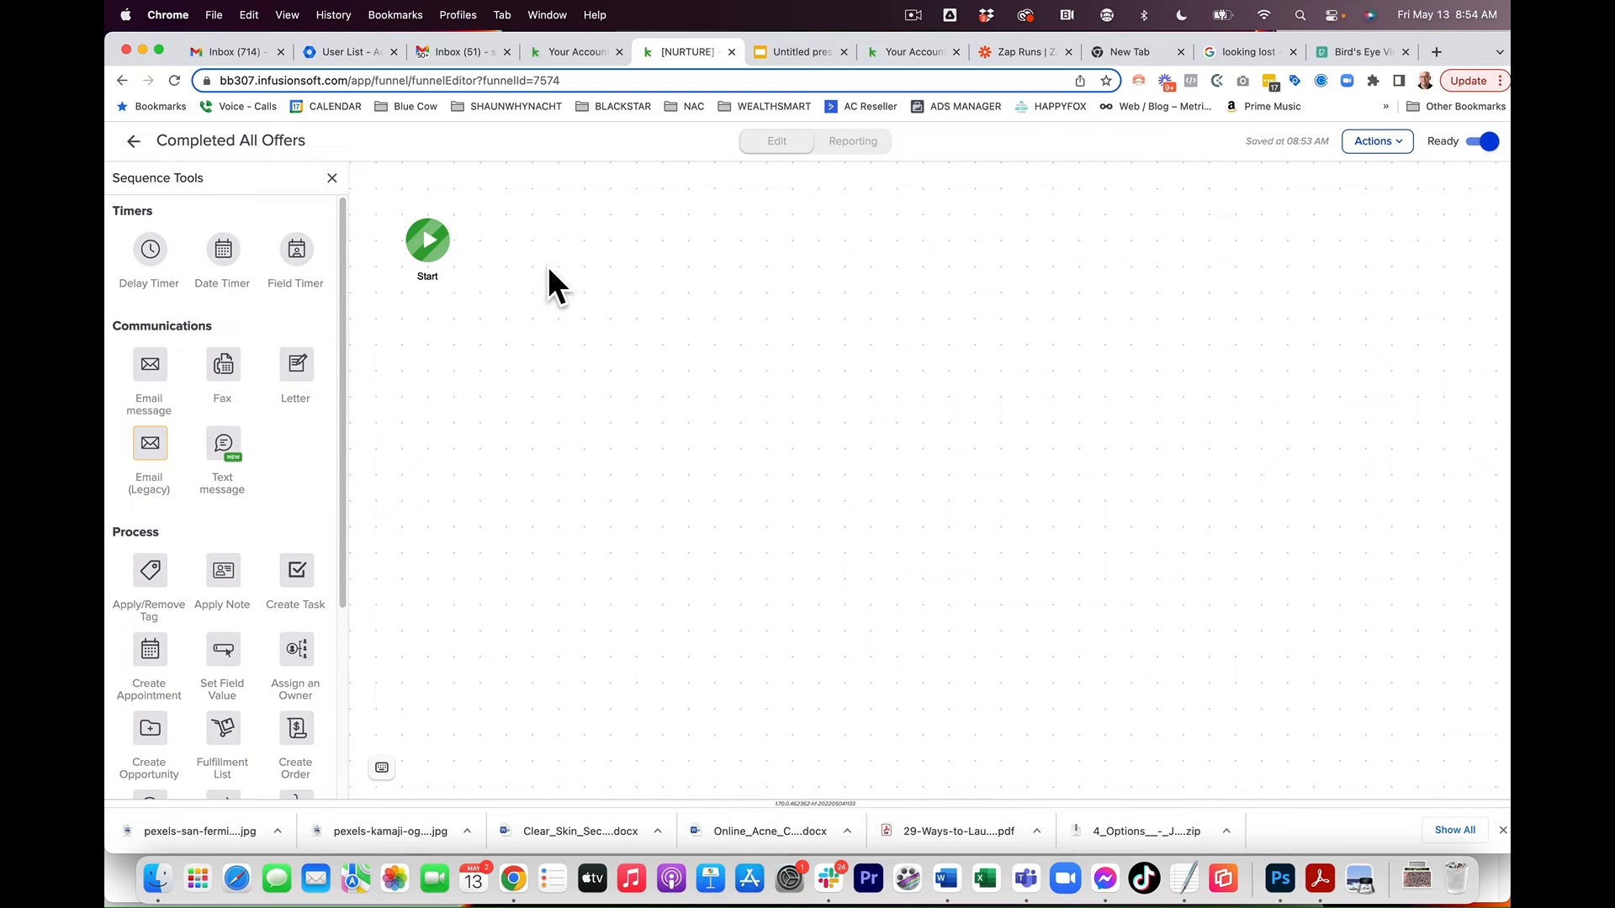
click(135, 146)
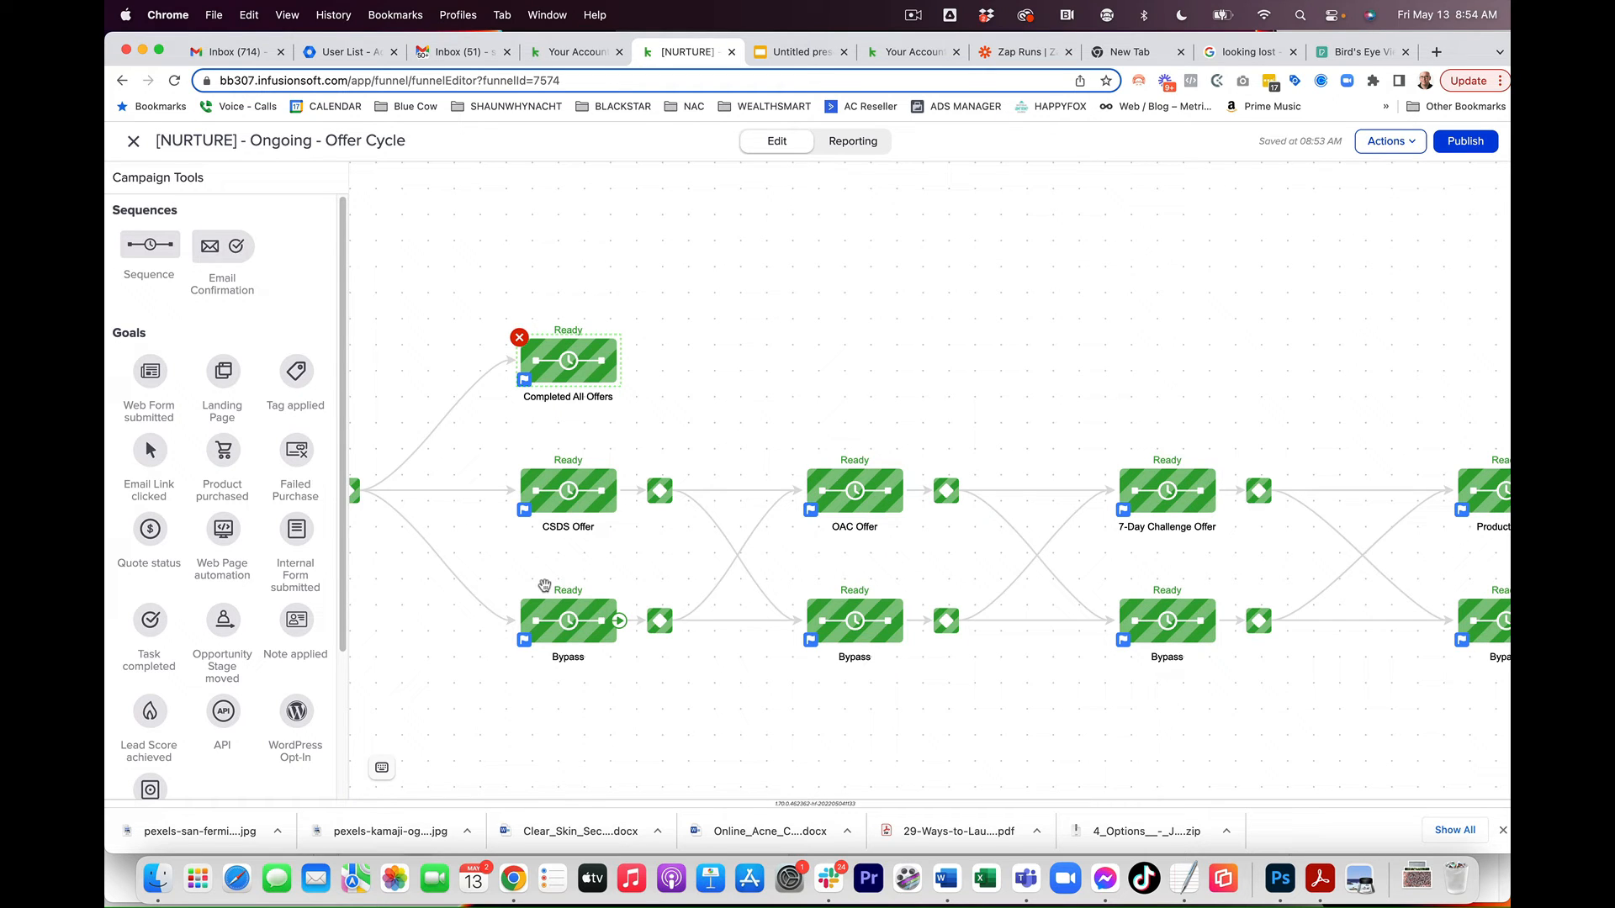
Step: Review the layout of the offer start goals, Housekeeping and nurture sequences across the campaign canvas
drag(774, 324, 1049, 238)
drag(614, 608, 685, 194)
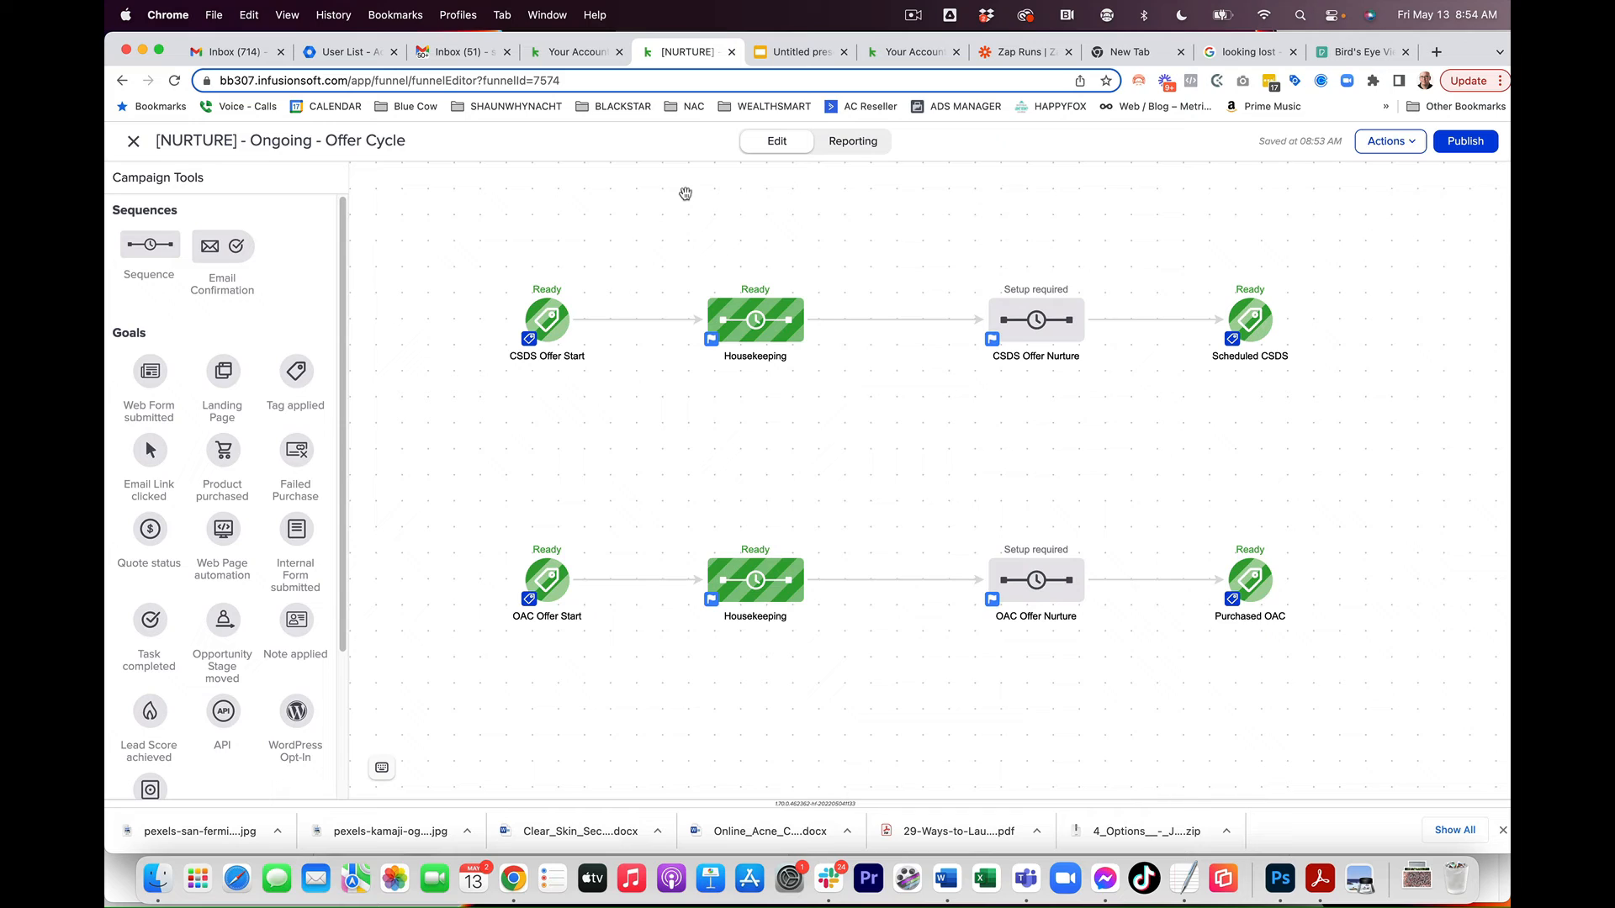
mouse_move(564, 561)
drag(519, 447, 707, 436)
mouse_move(727, 319)
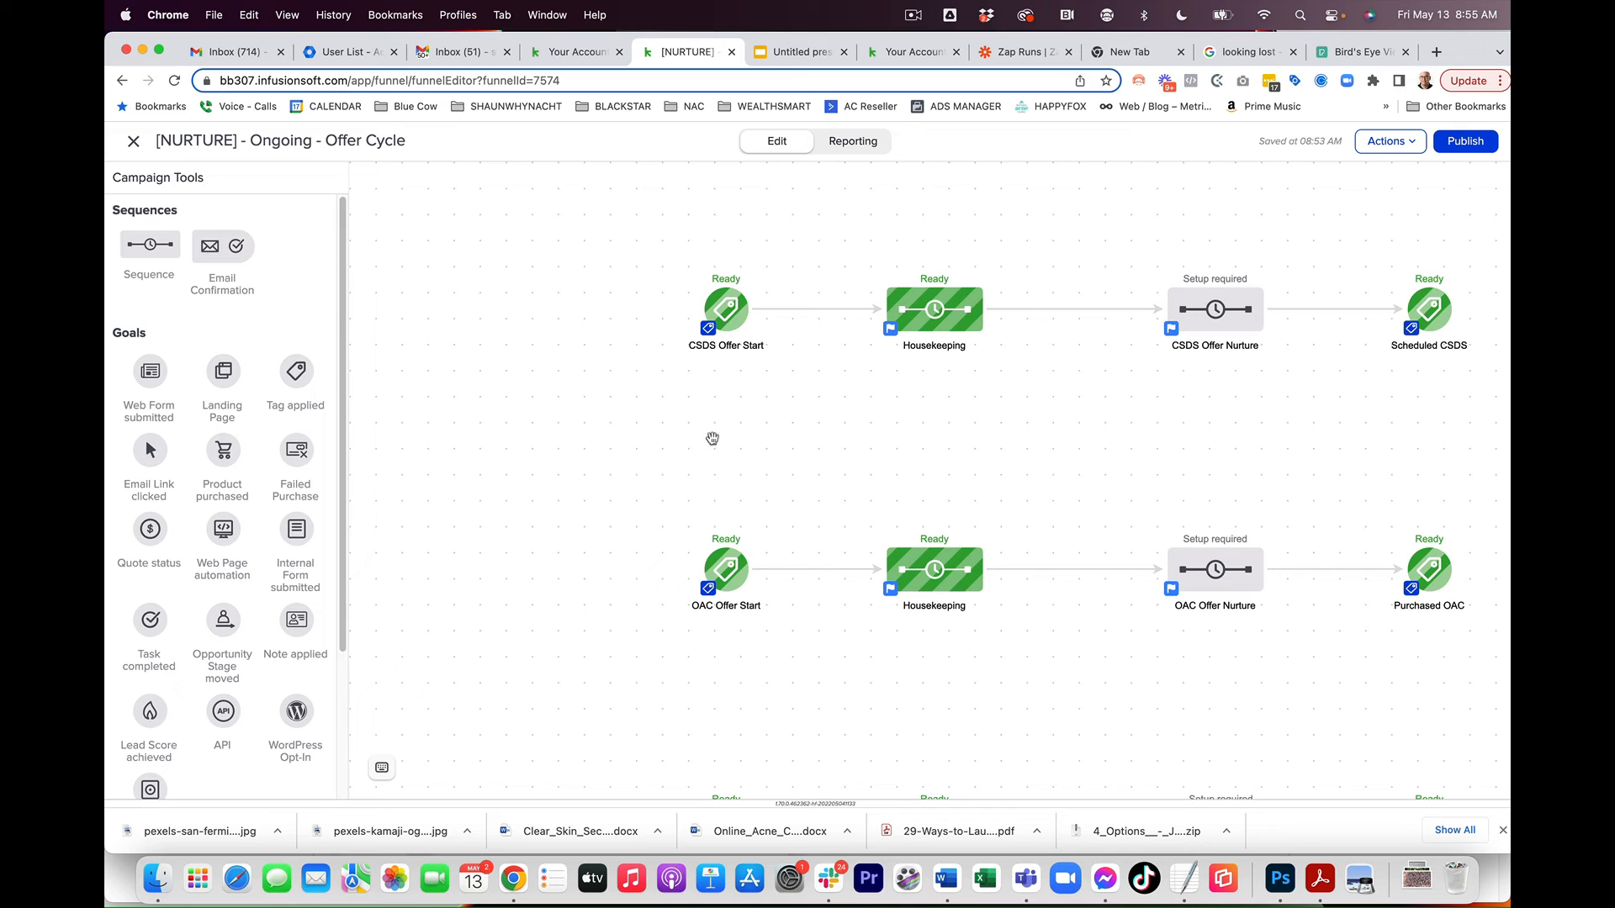
scroll(656, 479, up, 5)
scroll(656, 479, right, 2)
scroll(634, 627, up, 4)
scroll(634, 627, right, 2)
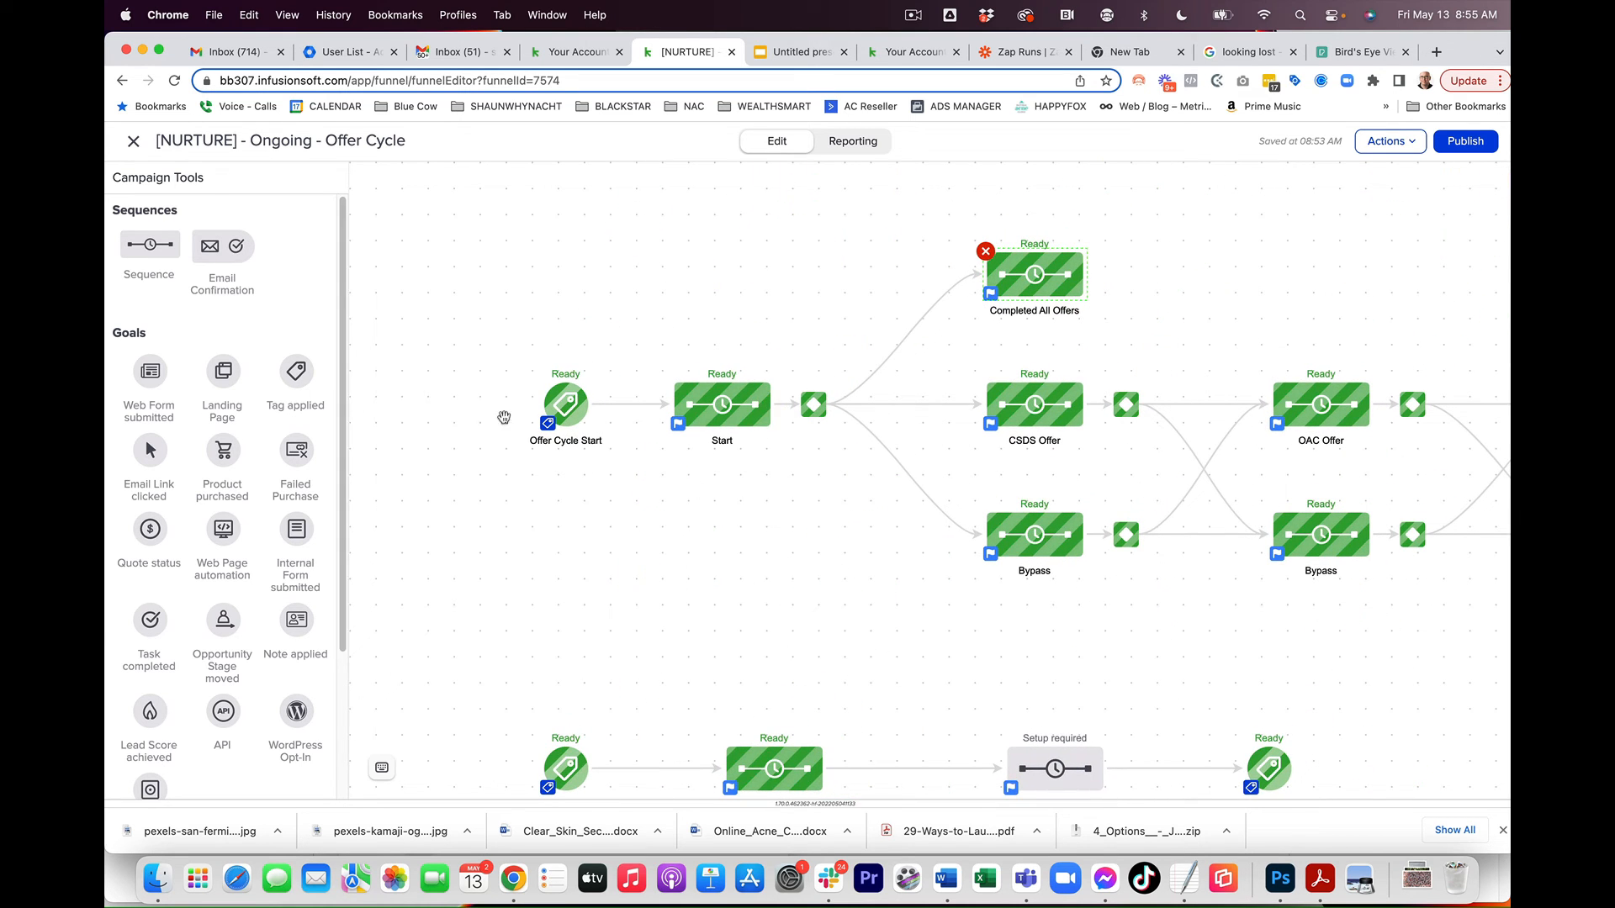
scroll(547, 505, down, 8)
scroll(546, 505, left, 3)
drag(474, 507, 526, 323)
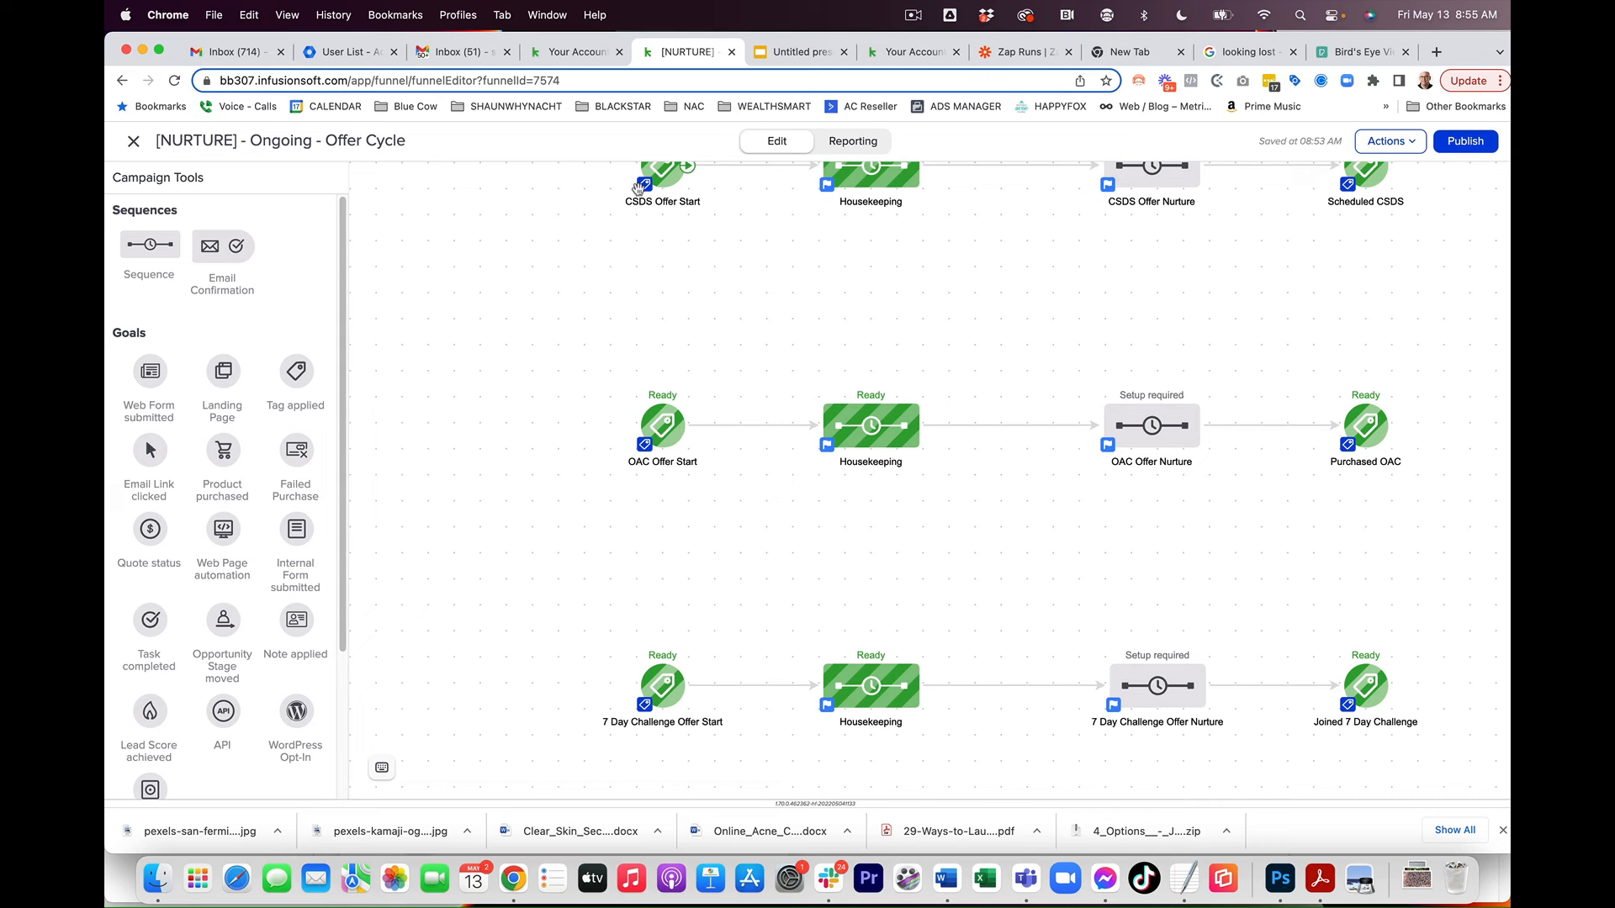
Step: Inspect the tag-applied goal configuration of the OAC Offer Start goal
right_click(663, 429)
click(698, 450)
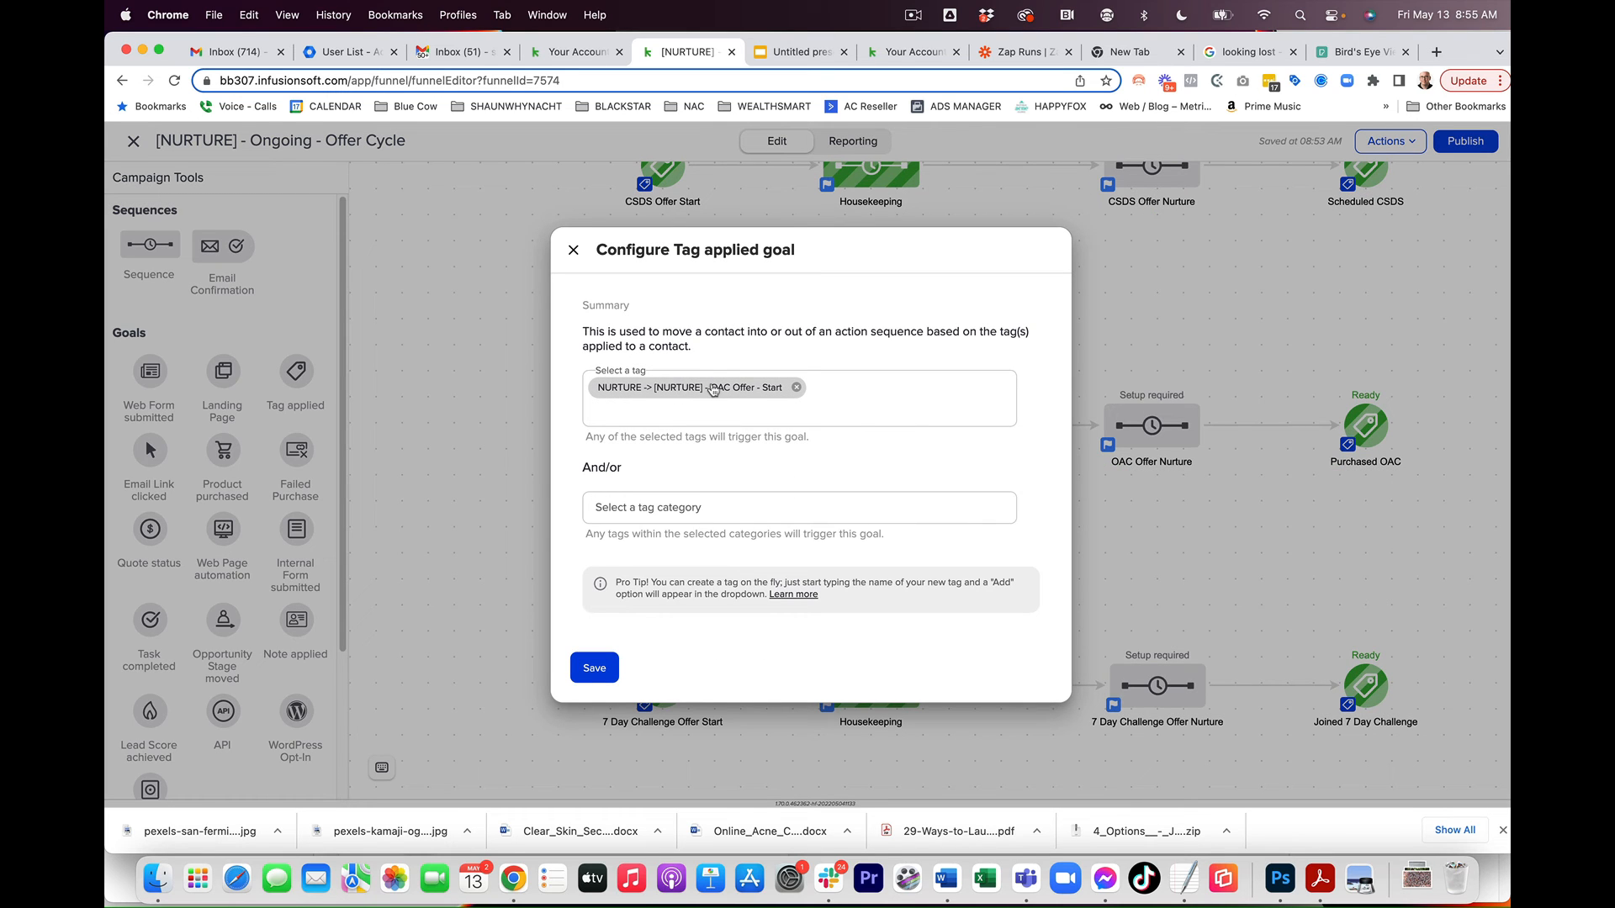
click(573, 250)
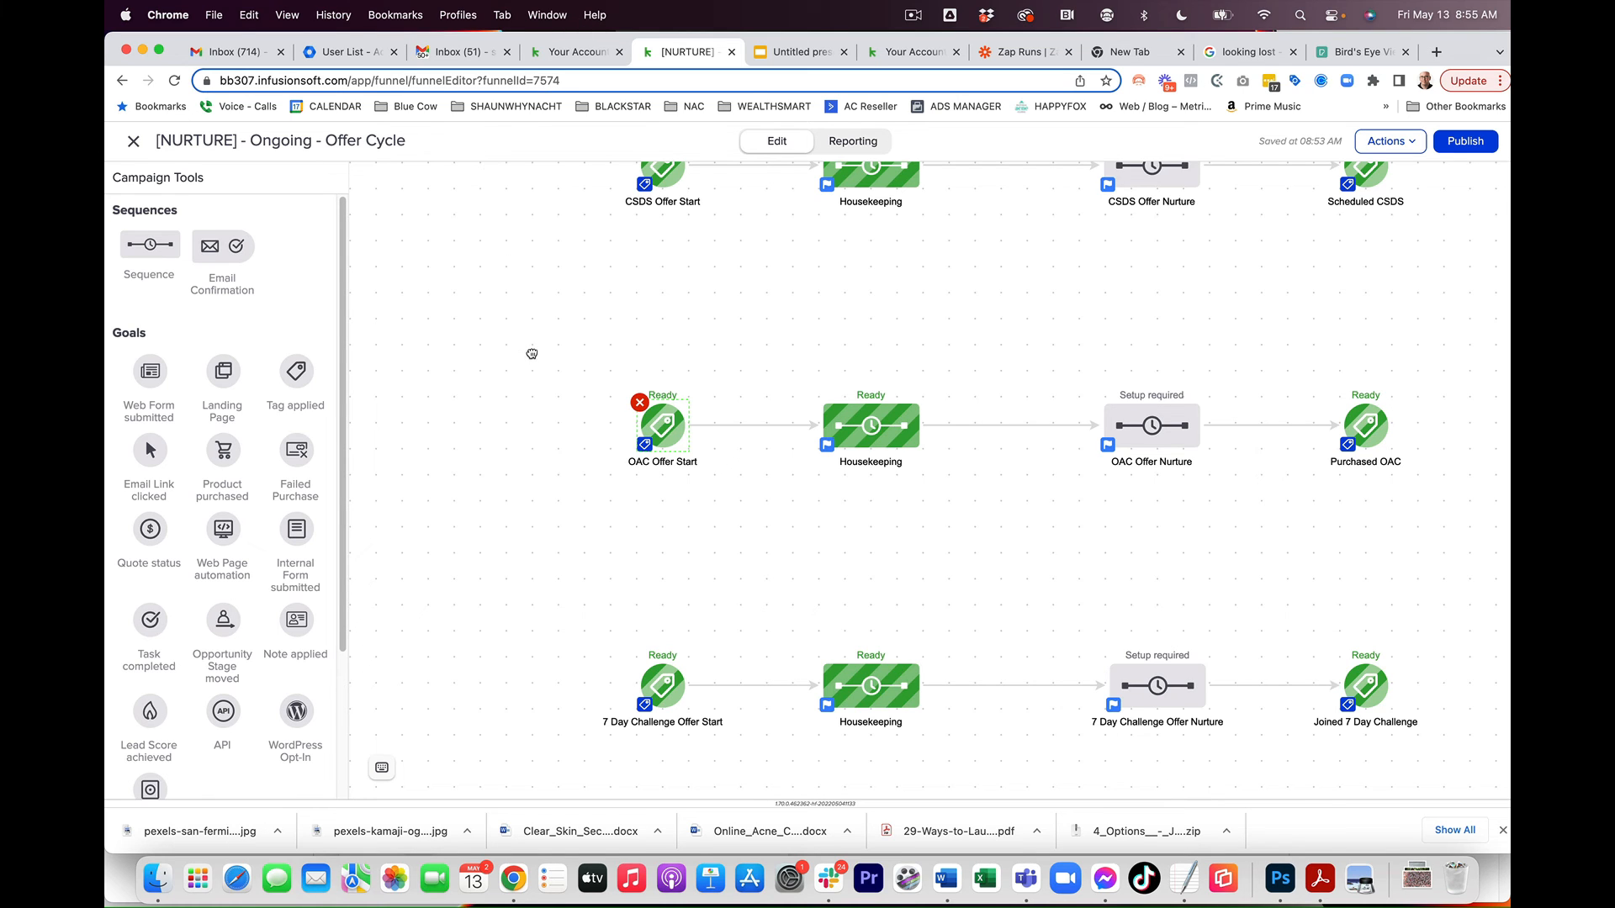
Step: Switch to the Google Slides presentation, view the first slide of product boxes, and return to the campaign tab
drag(533, 350, 486, 454)
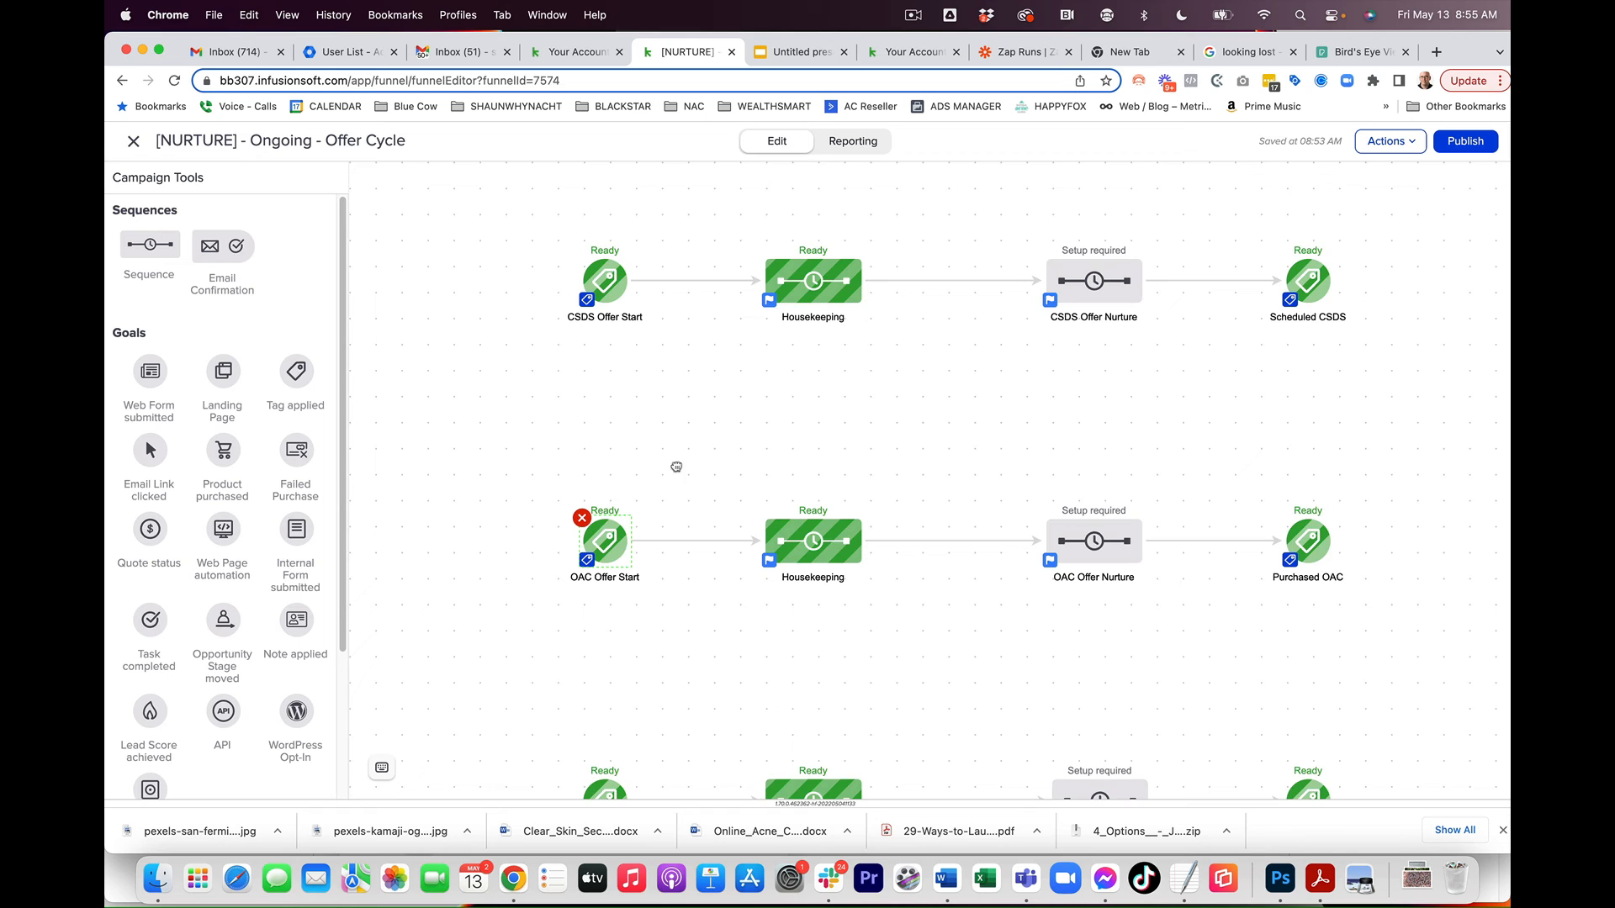
drag(703, 430, 635, 521)
click(796, 53)
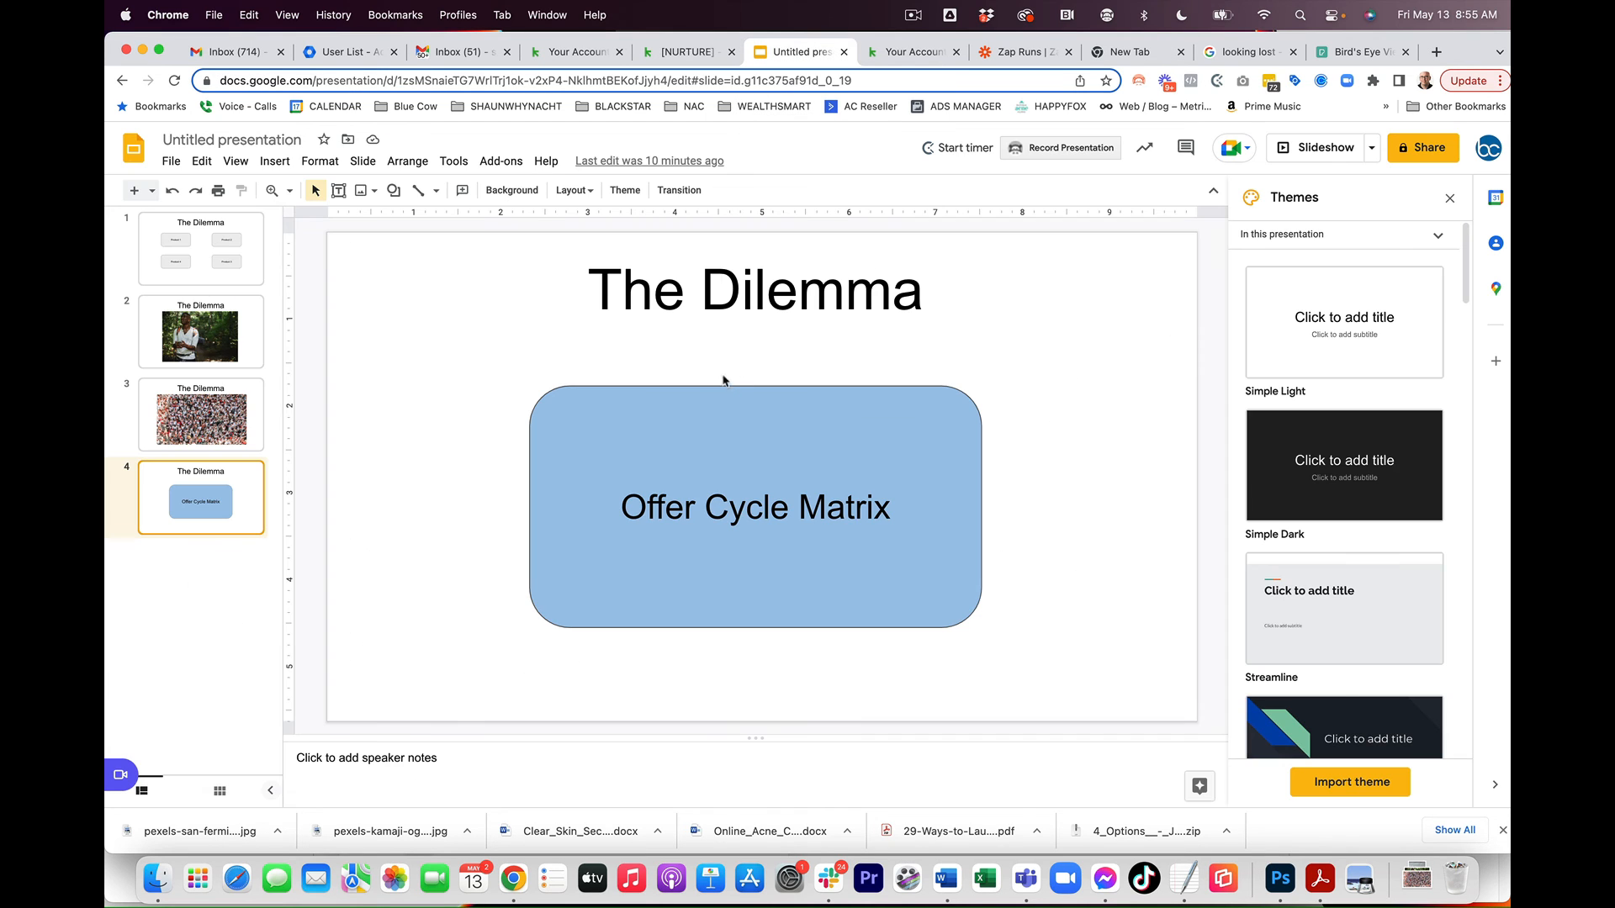
click(219, 273)
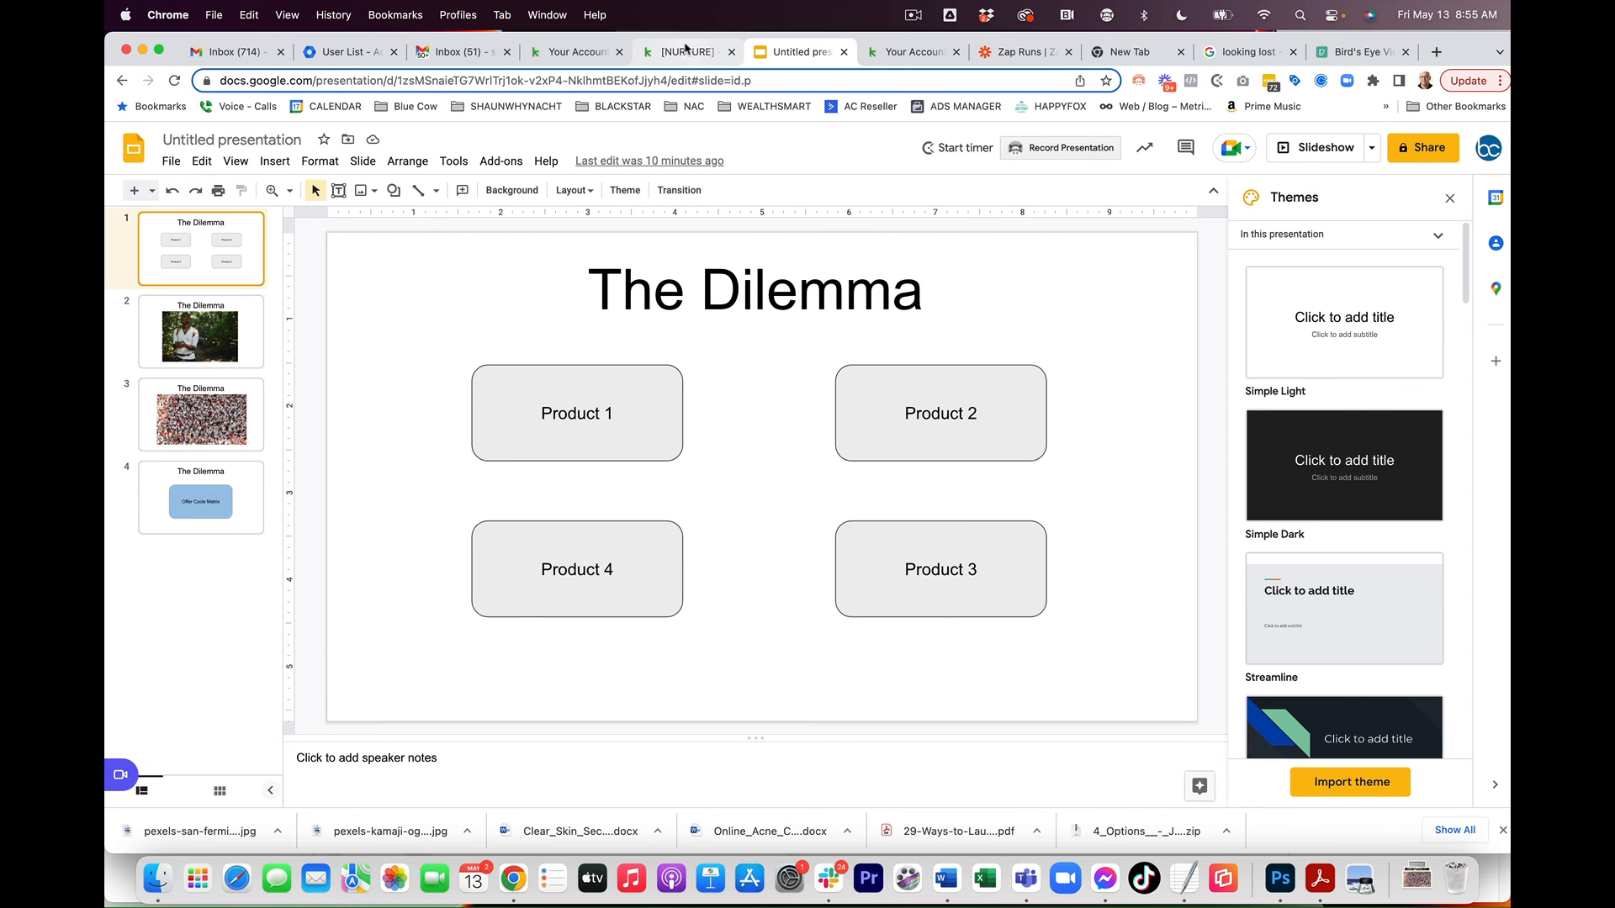
click(681, 53)
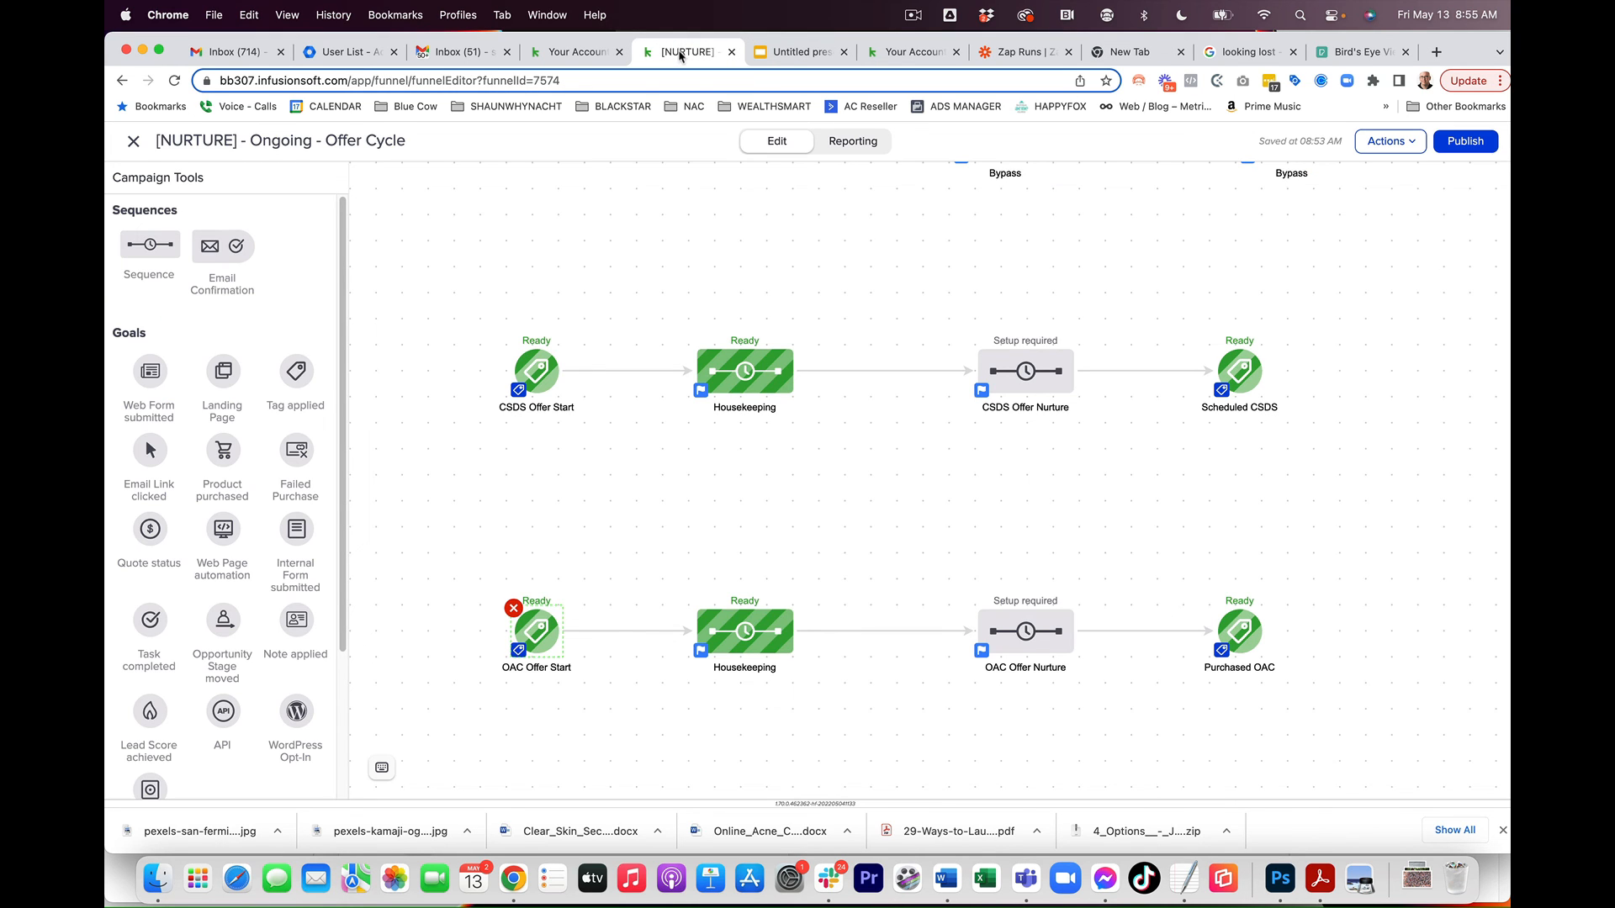